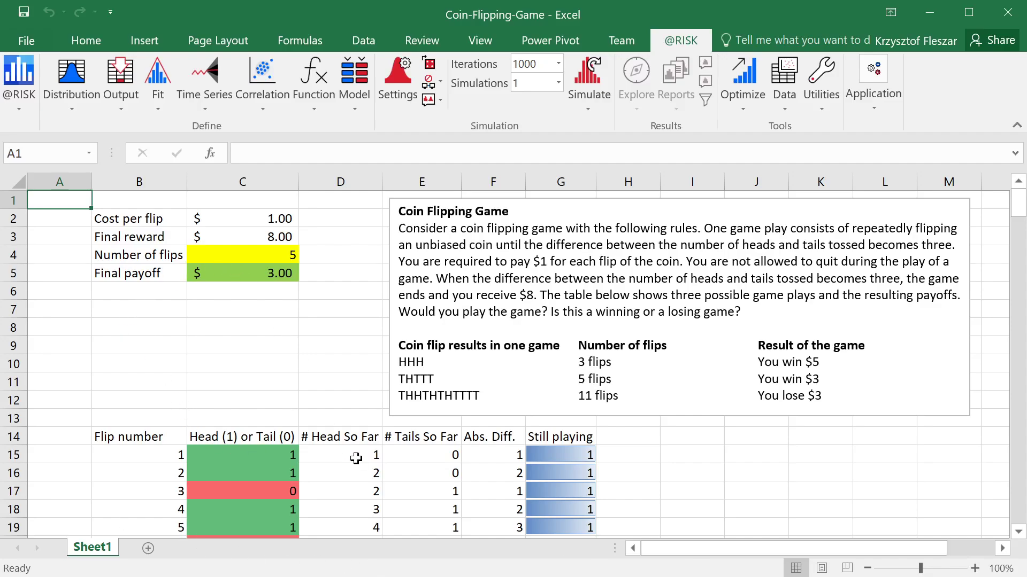
Step: Inspect the current flip results in cells C15 through C22
left_click(269, 452)
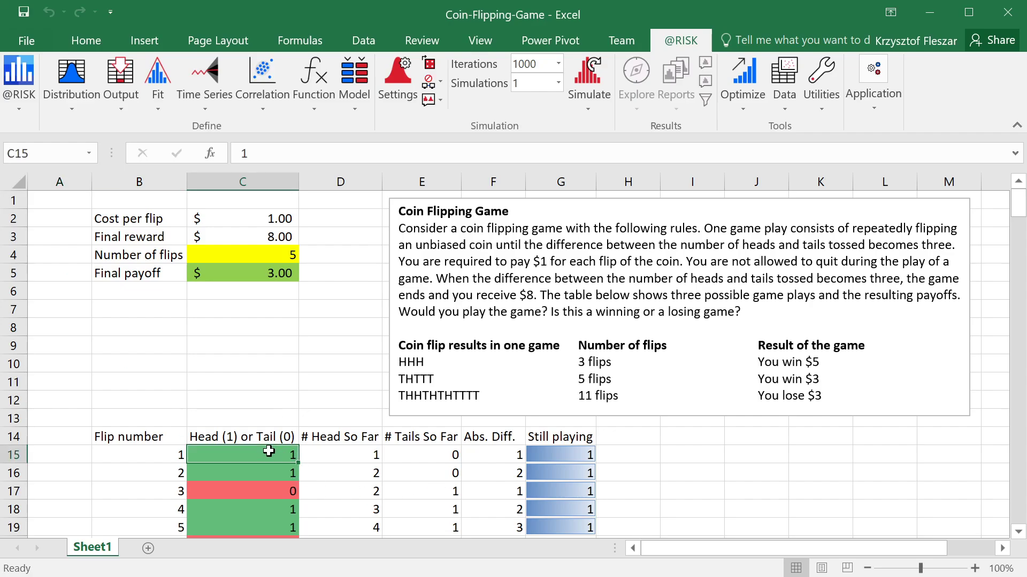
scroll(269, 451, "down", 1)
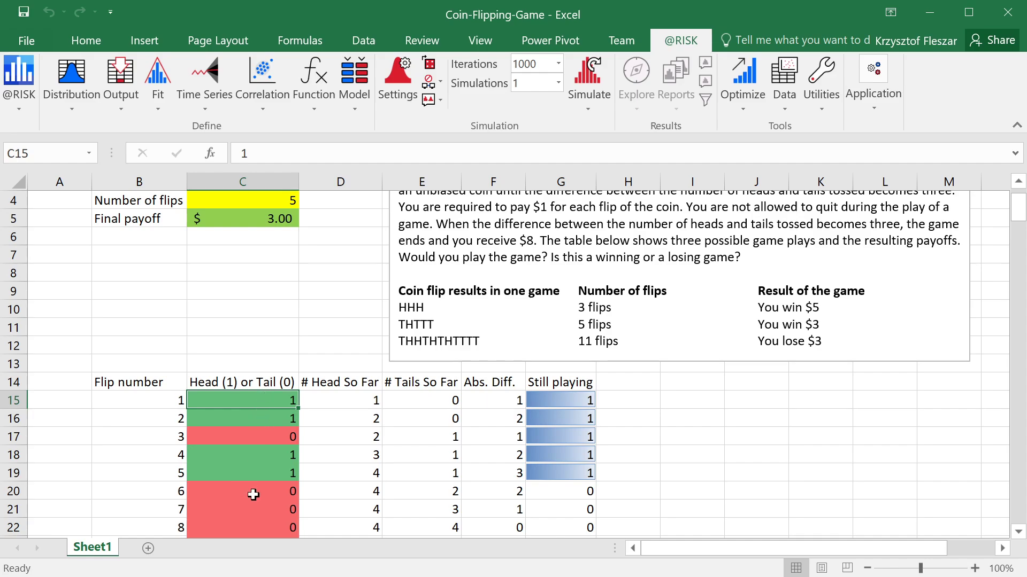
left_click(254, 528)
scroll(264, 460, "up", 1)
scroll(262, 458, "down", 1)
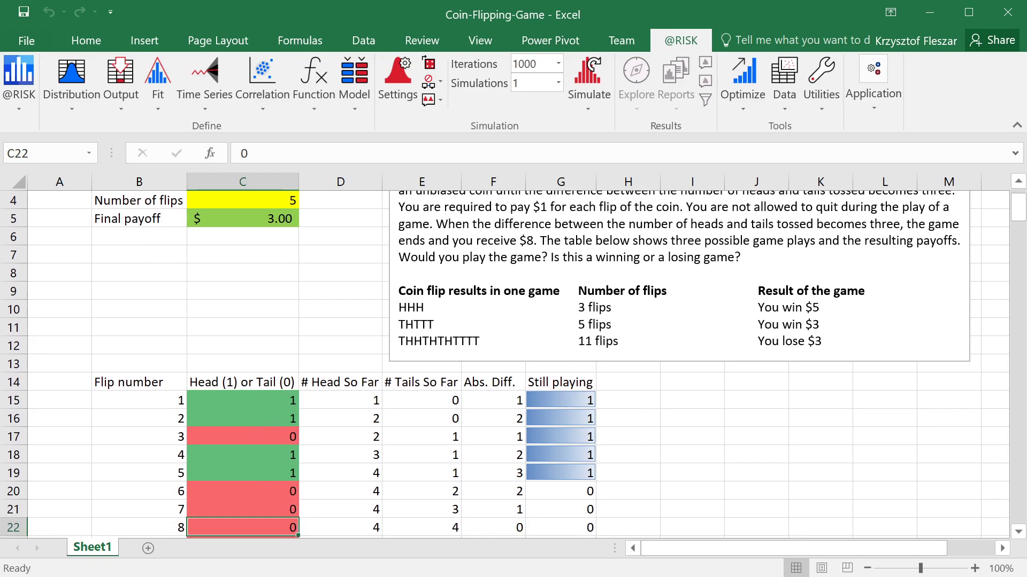
left_click(260, 412)
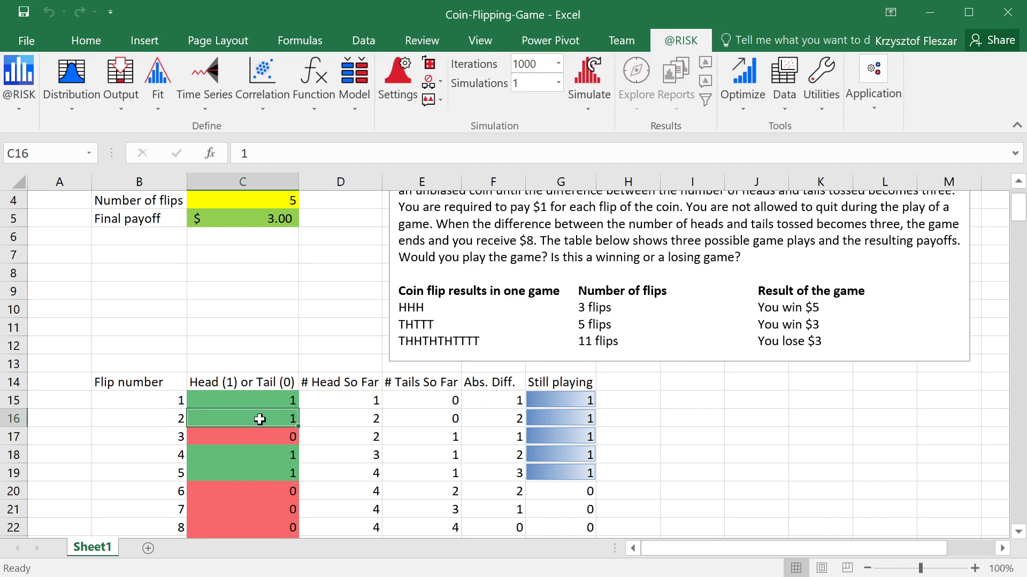
left_click(261, 436)
left_click(261, 454)
left_click(260, 472)
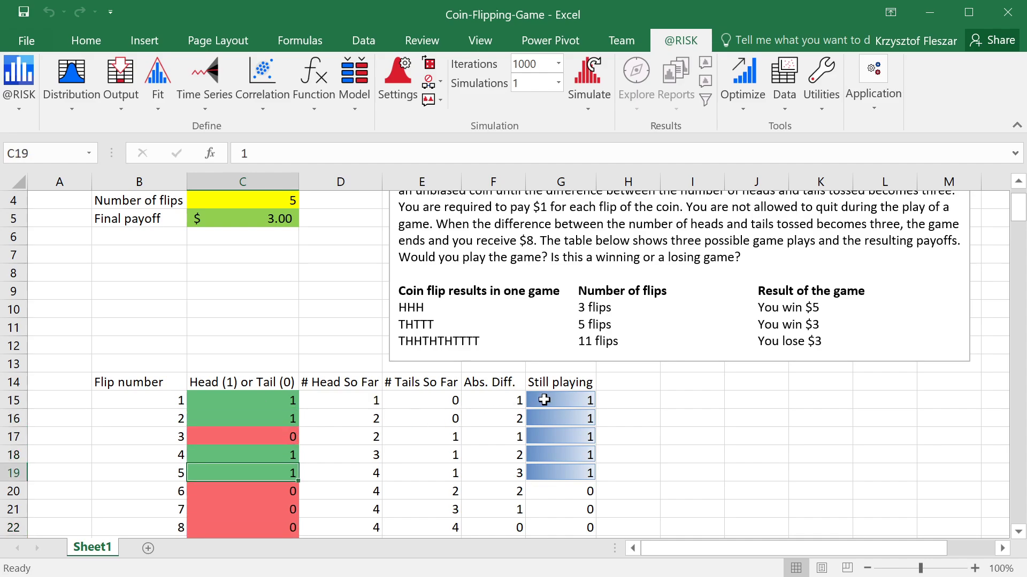
Step: Review the head/tail tallies and the still-playing flags in G15:G20
left_click_drag(248, 398, 259, 529)
left_click_drag(349, 404, 559, 492)
left_click(560, 492)
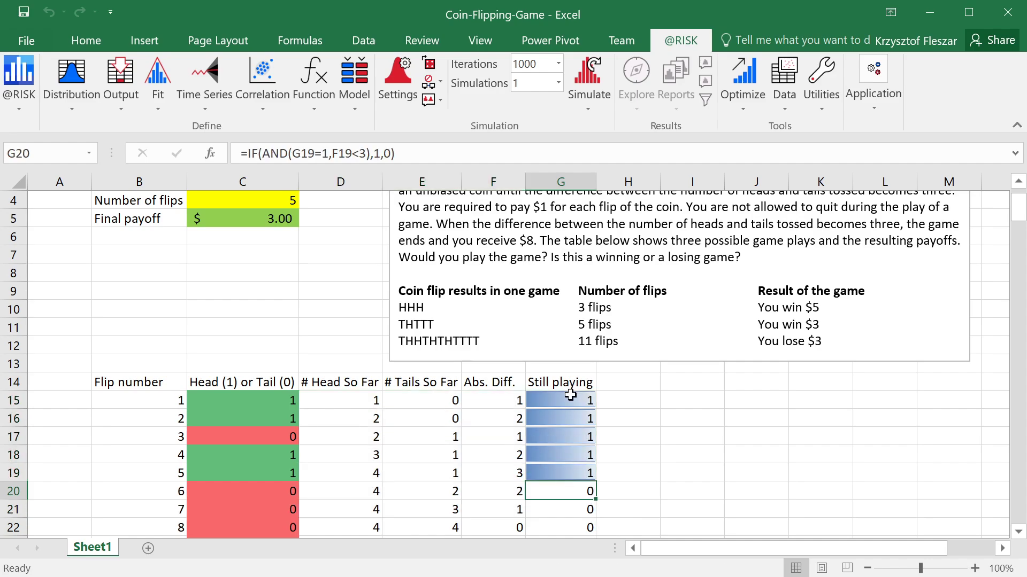
left_click_drag(571, 395, 571, 478)
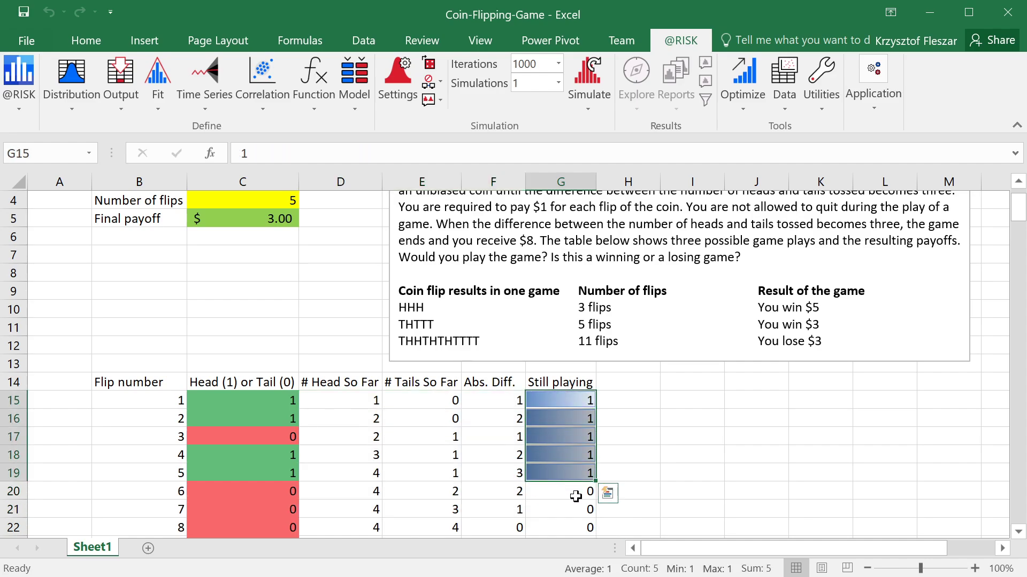
left_click_drag(246, 493, 251, 528)
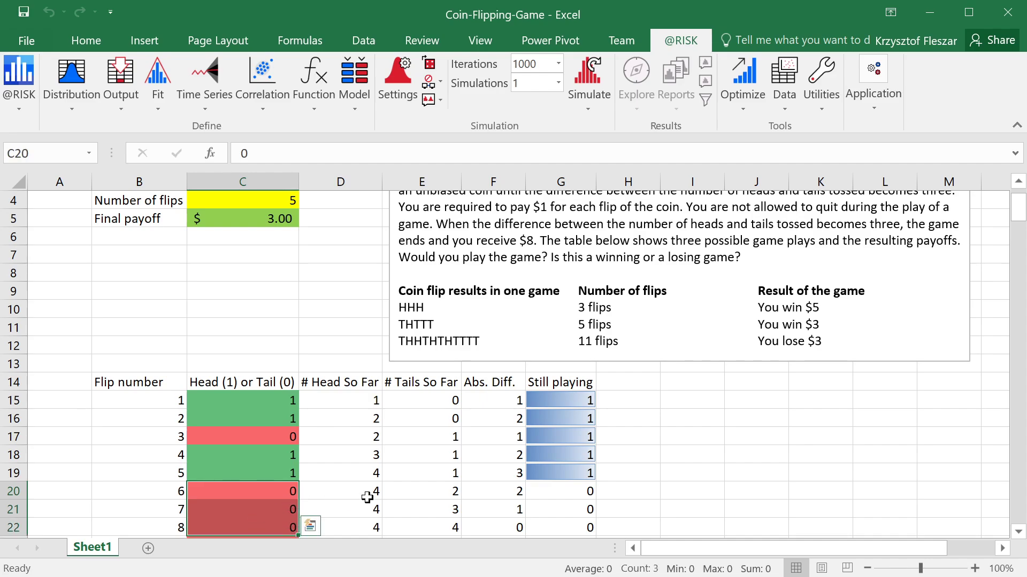
left_click(566, 491)
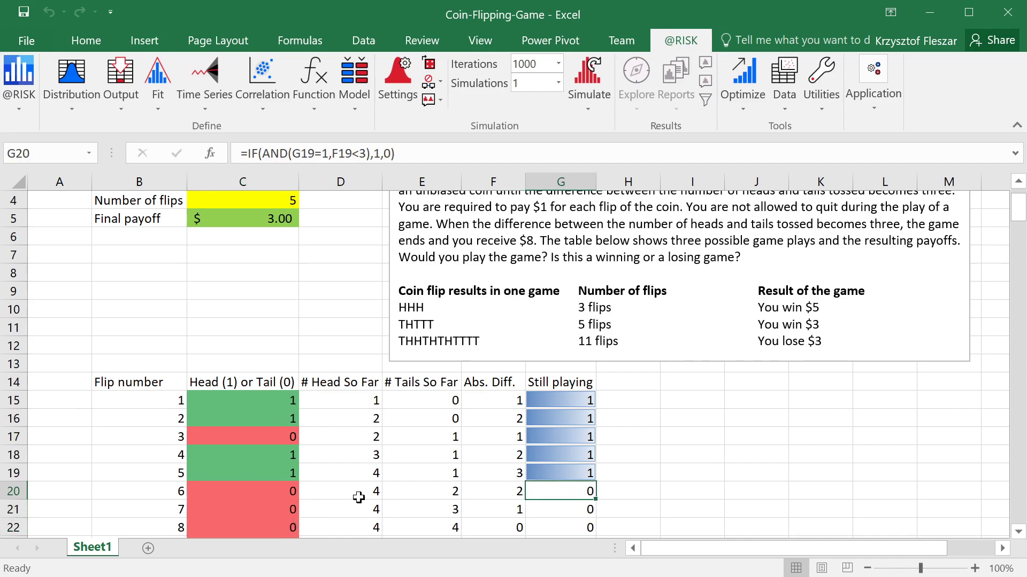
left_click_drag(247, 492, 580, 528)
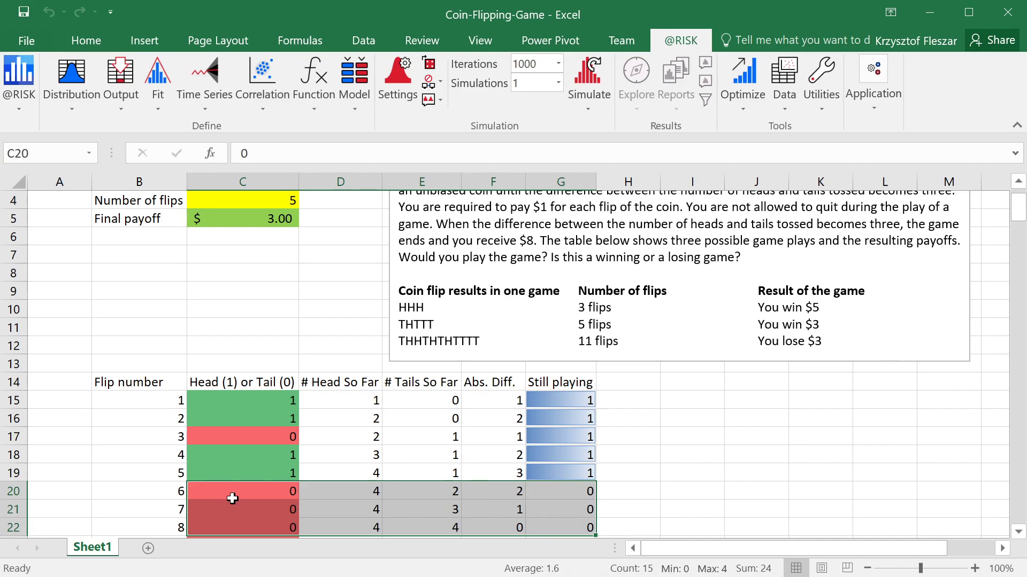
left_click(586, 489)
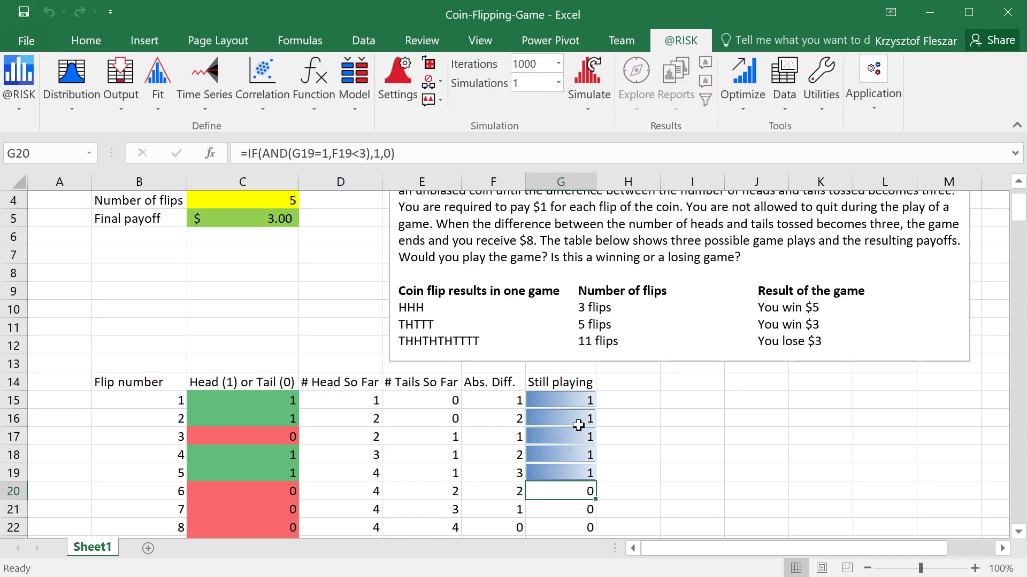
left_click_drag(578, 400, 576, 477)
left_click(576, 478)
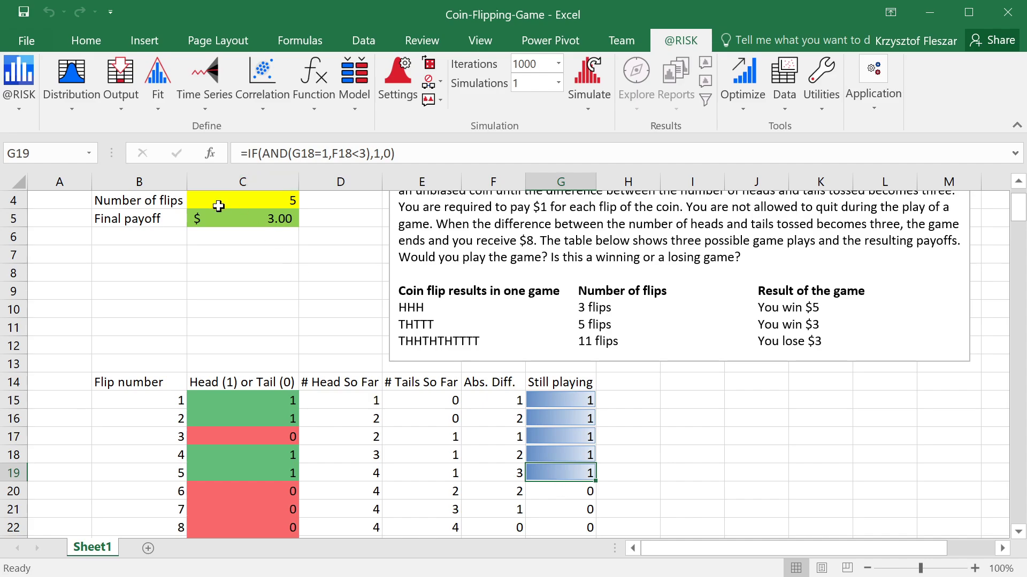
Step: Check that the Number of flips formula in C4 sums the still-playing flags G15:G19
left_click(193, 202)
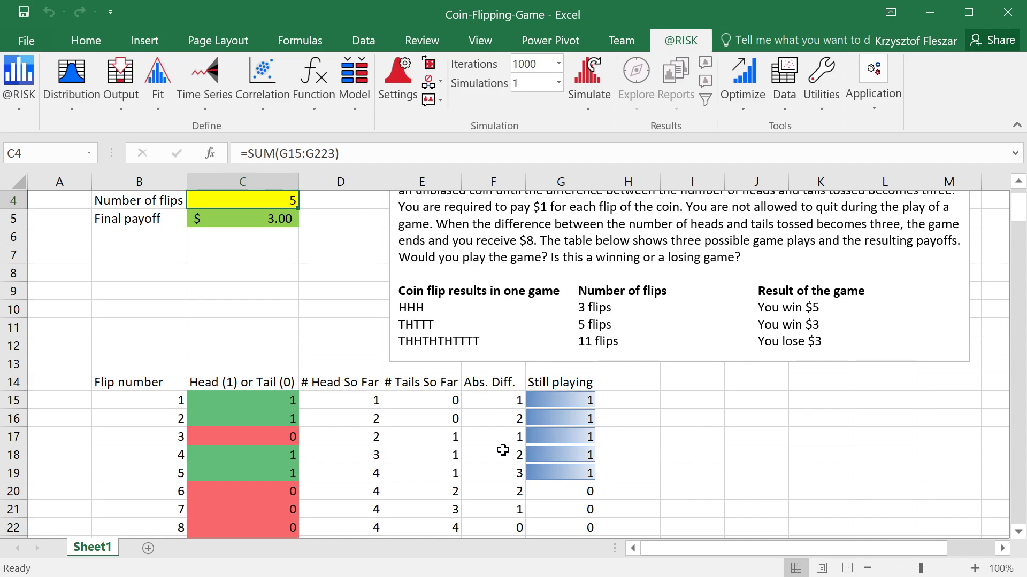
key("F2")
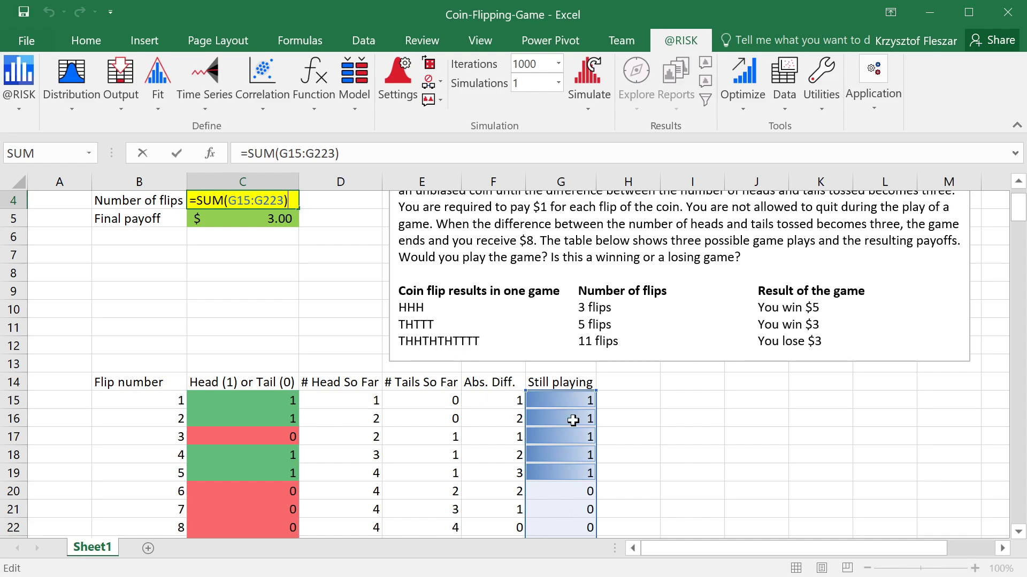
left_click_drag(556, 398, 581, 477)
left_click(574, 397)
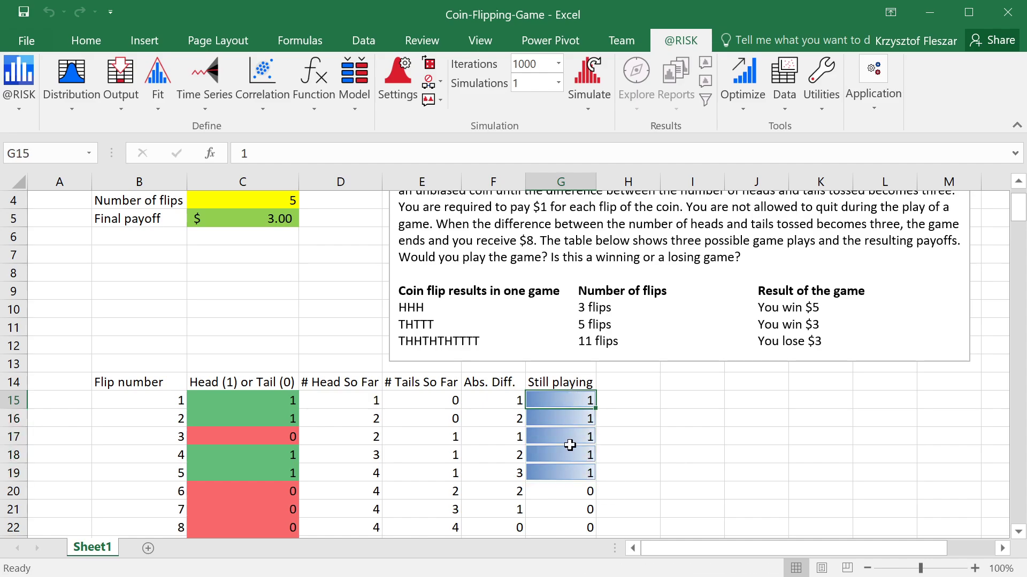
left_click(568, 474)
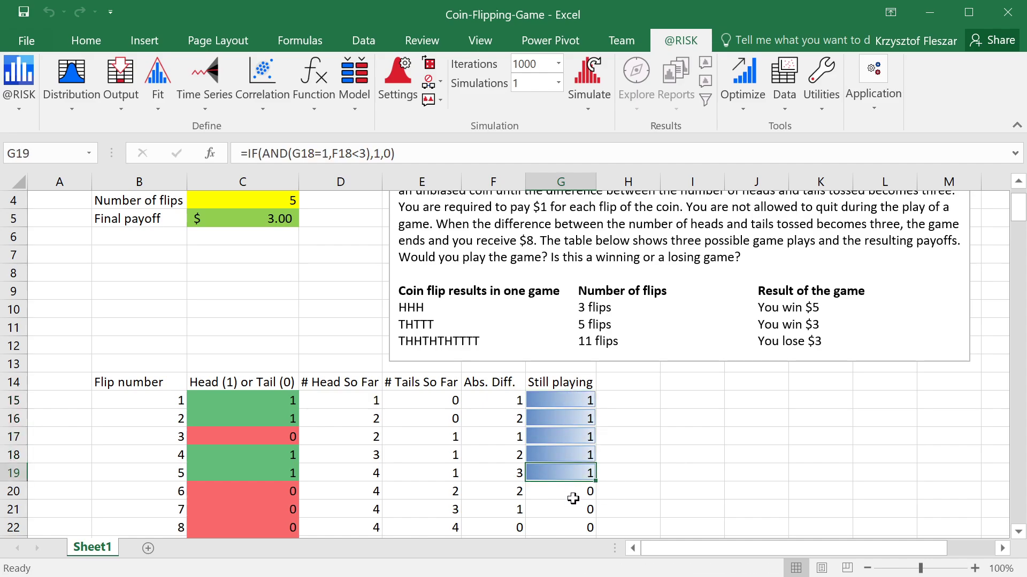
left_click(570, 495)
scroll(572, 487, "down", 4)
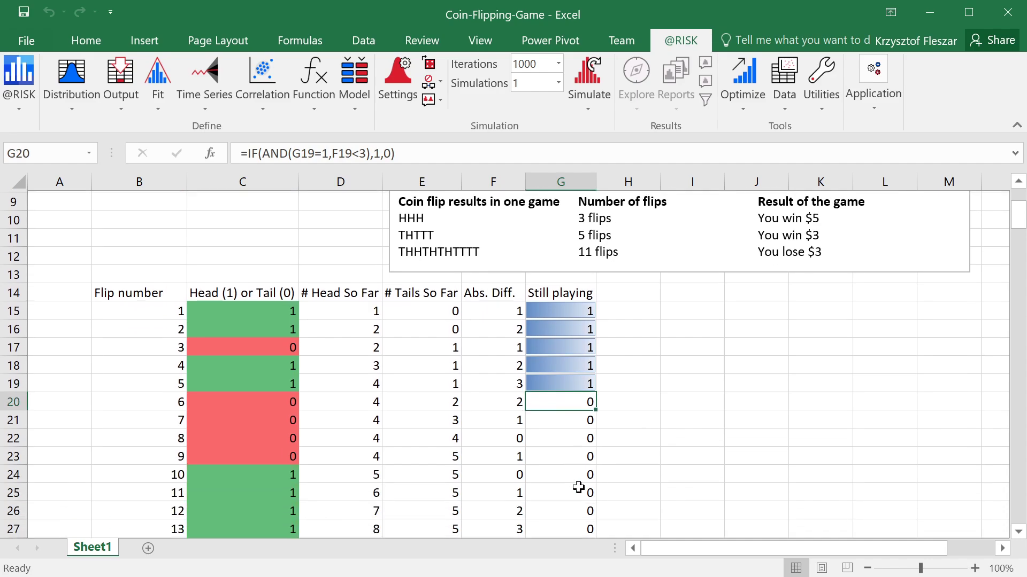
left_click(579, 443)
scroll(579, 443, "down", 3)
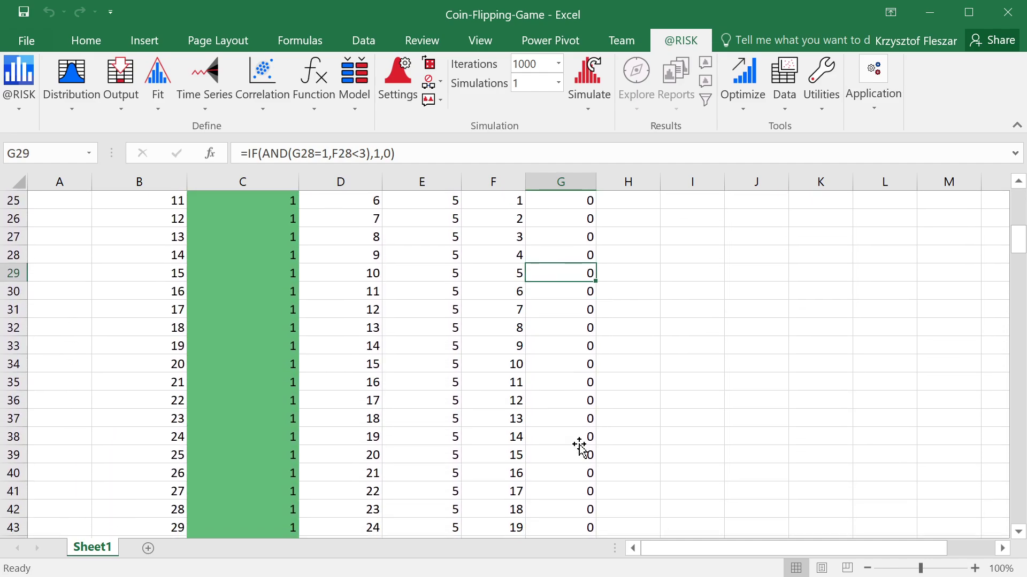
scroll(579, 444, "up", 8)
Step: Recheck C4's formula, then highlight the game's five flips C15:C19 and select C15
left_click(252, 252)
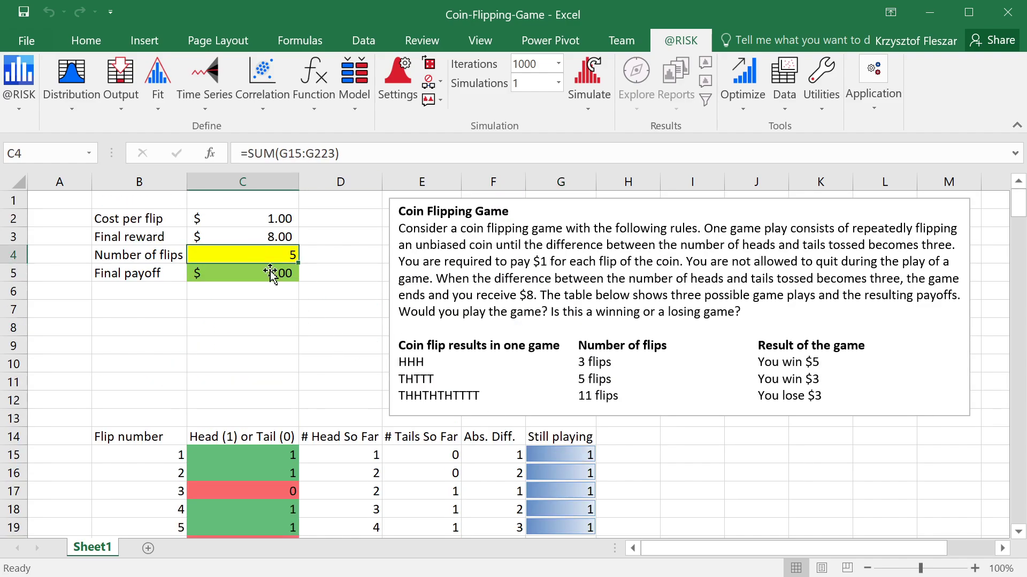
key("F2")
key("Escape")
left_click(276, 455)
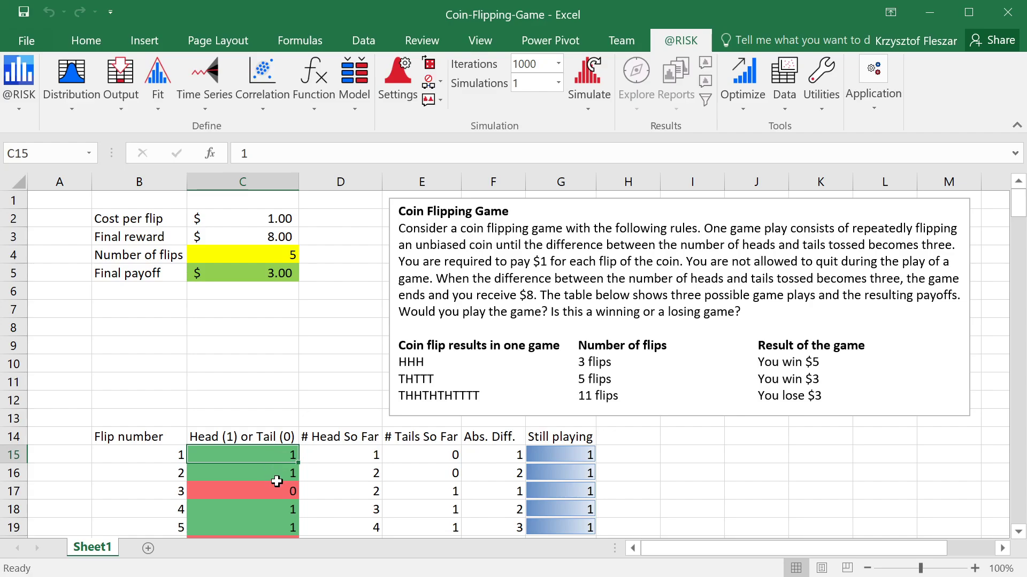
left_click_drag(272, 454, 271, 522)
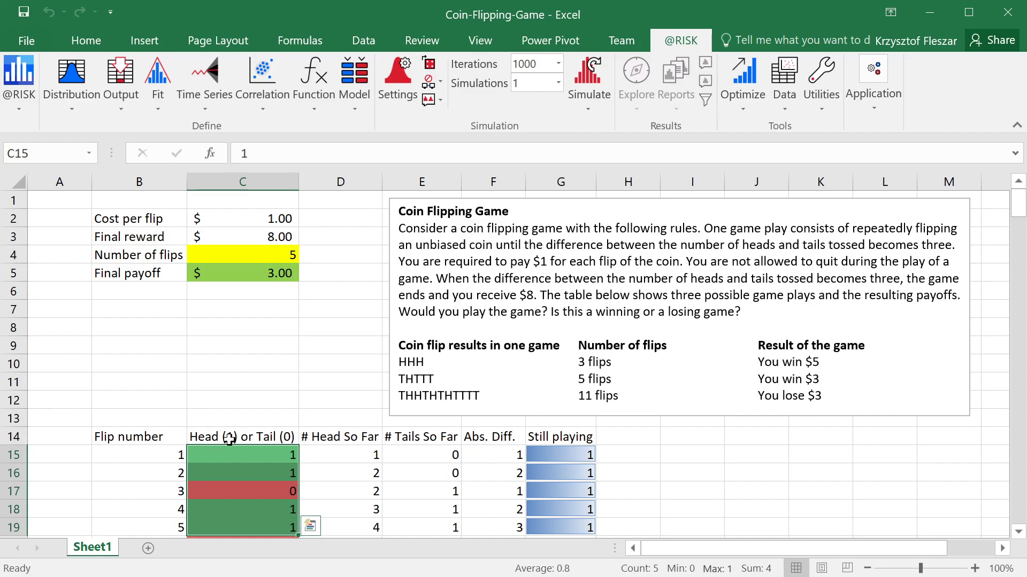
left_click(230, 455)
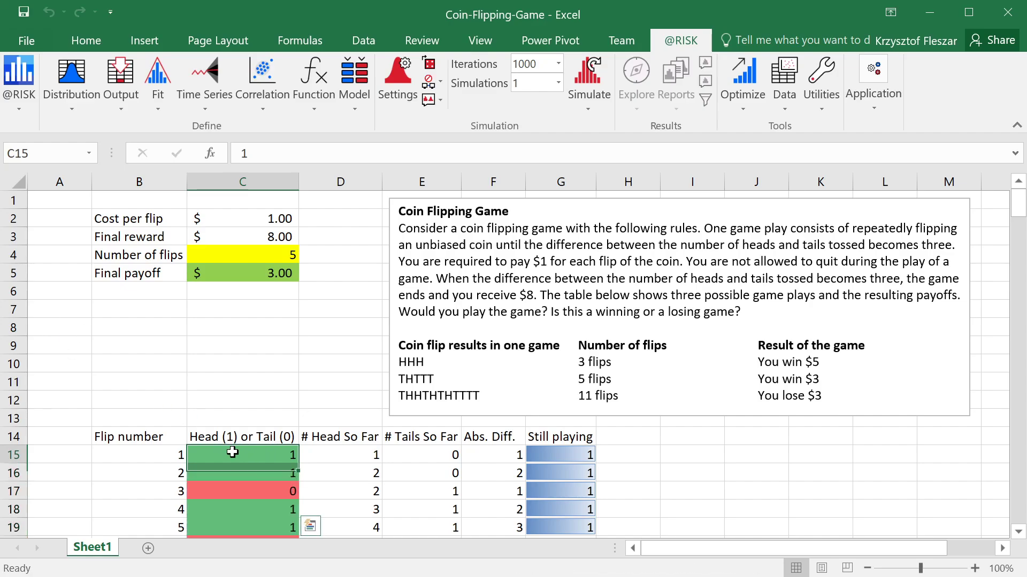
Step: Open Define Distribution for C15 and filter its gallery to the Discrete category
left_click(73, 75)
left_click_drag(702, 201, 627, 49)
left_click(356, 173)
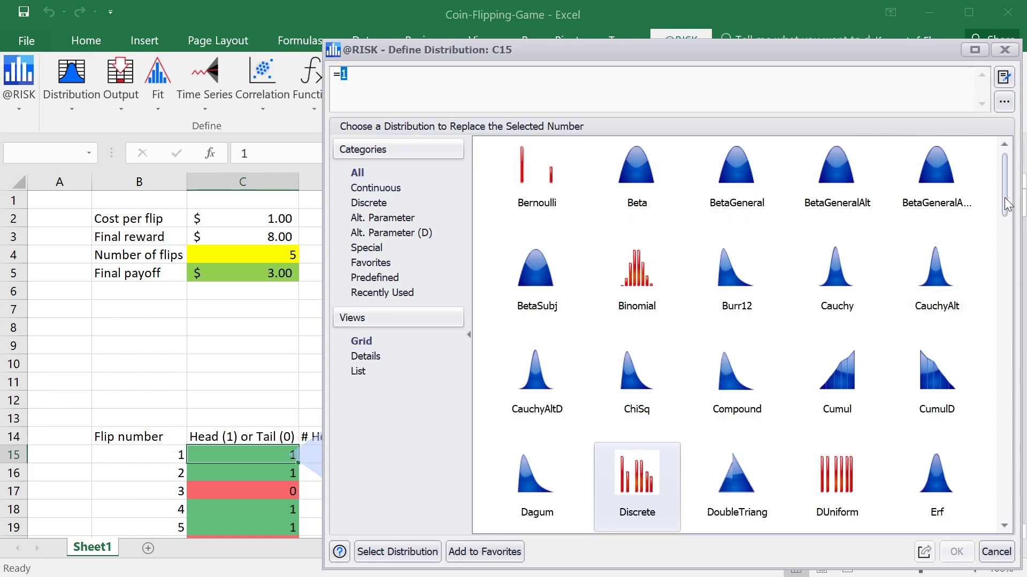
mouse_move(1007, 205)
left_mouse_down()
mouse_move(1013, 244)
mouse_move(1011, 197)
left_mouse_up()
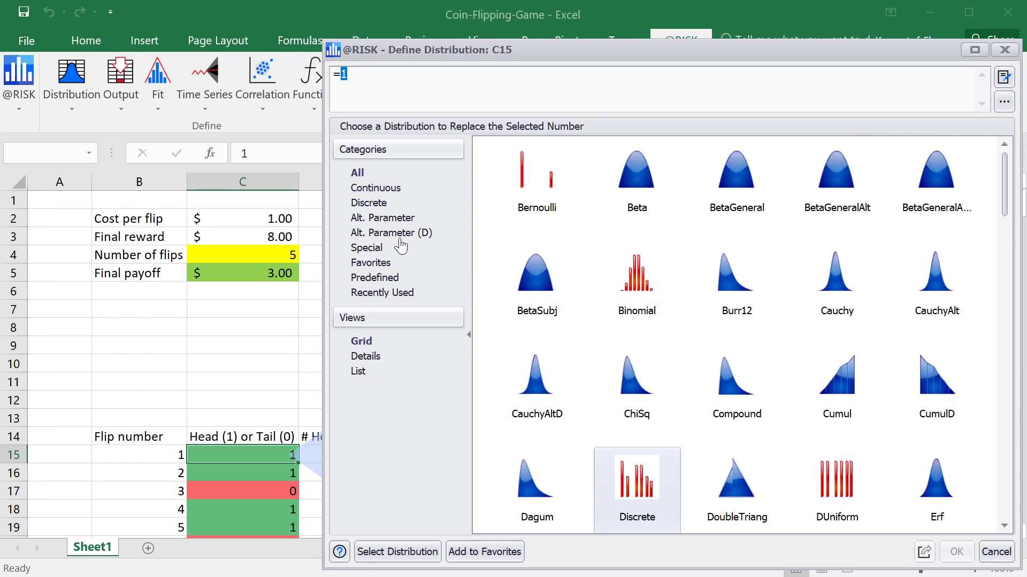
left_click(371, 203)
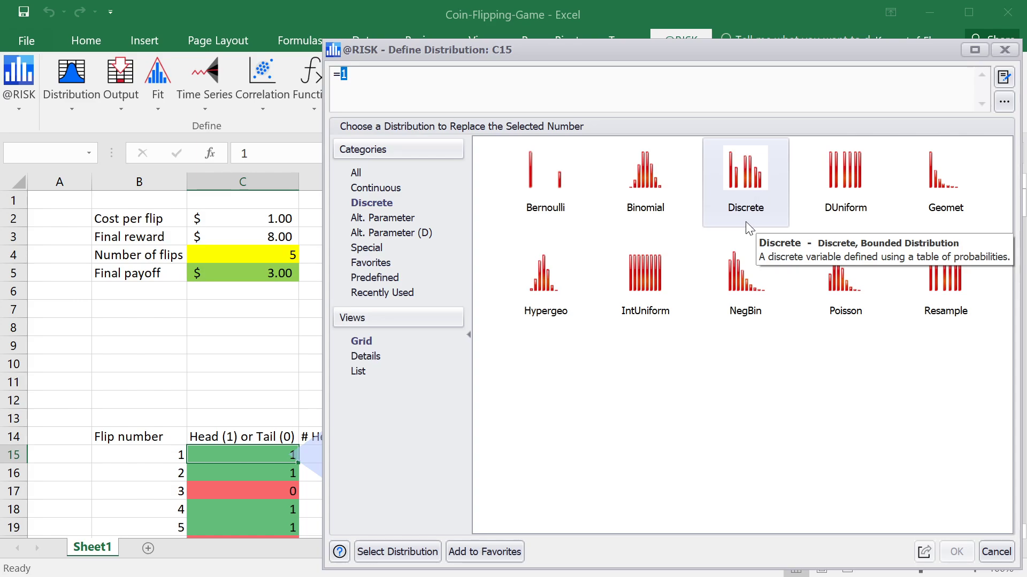
Step: Apply RiskDiscrete to C15, with default values {0,1,2} and probabilities {0.3,0.4,0.3}
double_click(766, 201)
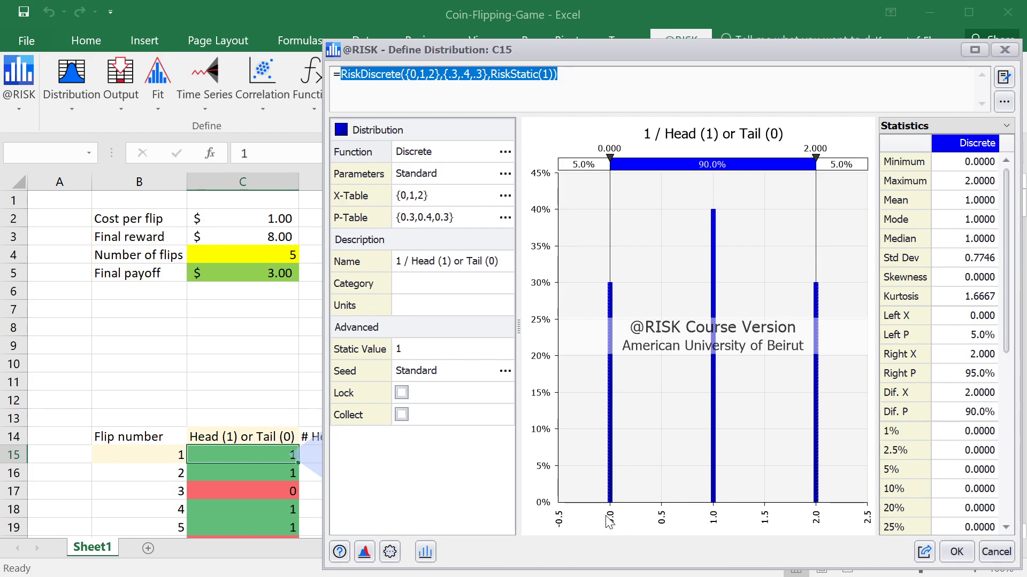
Step: Set the X-Table to {0,1} and the P-Table to {0.5,0.5}
left_click(426, 199)
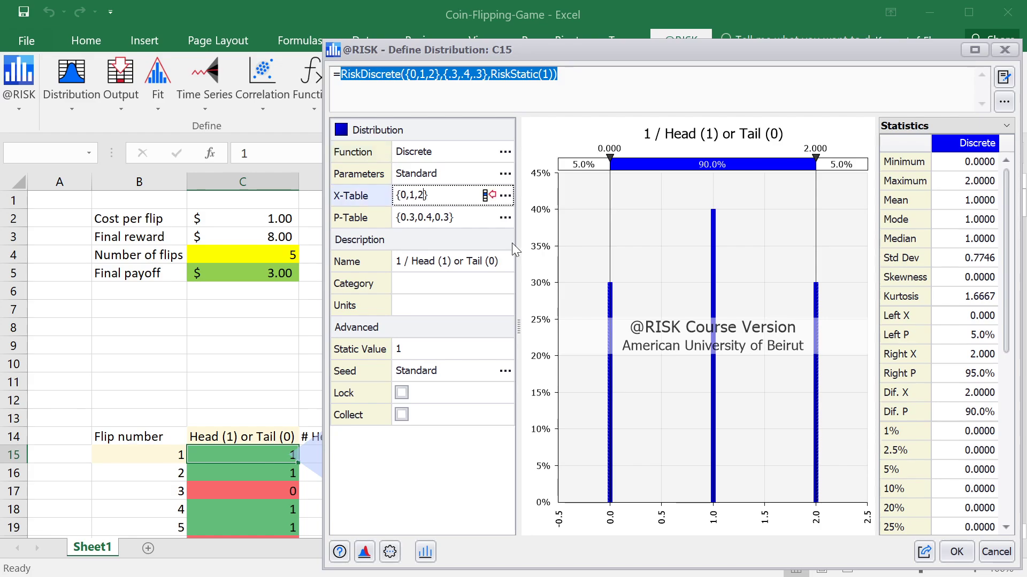
key("BackSpace")
key("BackSpace")
left_click(436, 217)
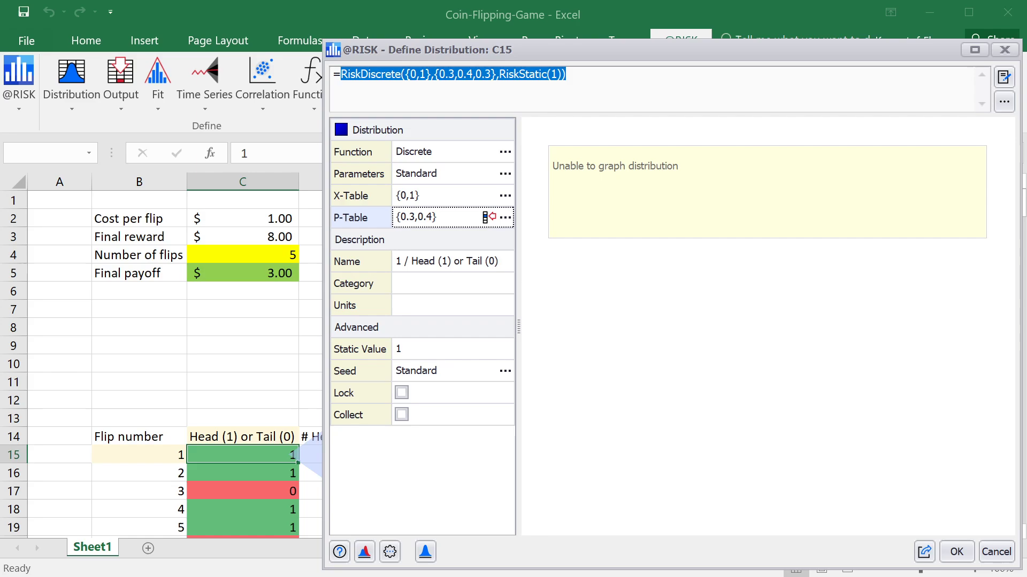
key("BackSpace")
type("5")
key("Return")
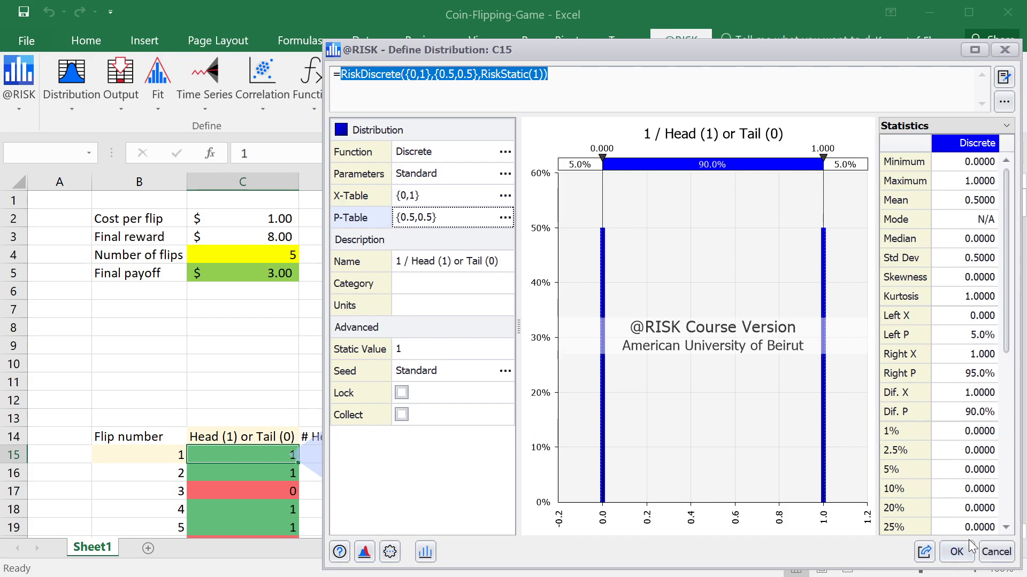
Step: Apply the distribution and delete ,RiskStatic(1), leaving =RiskDiscrete({0,1},{0.5,0.5}) in C15
left_click(956, 552)
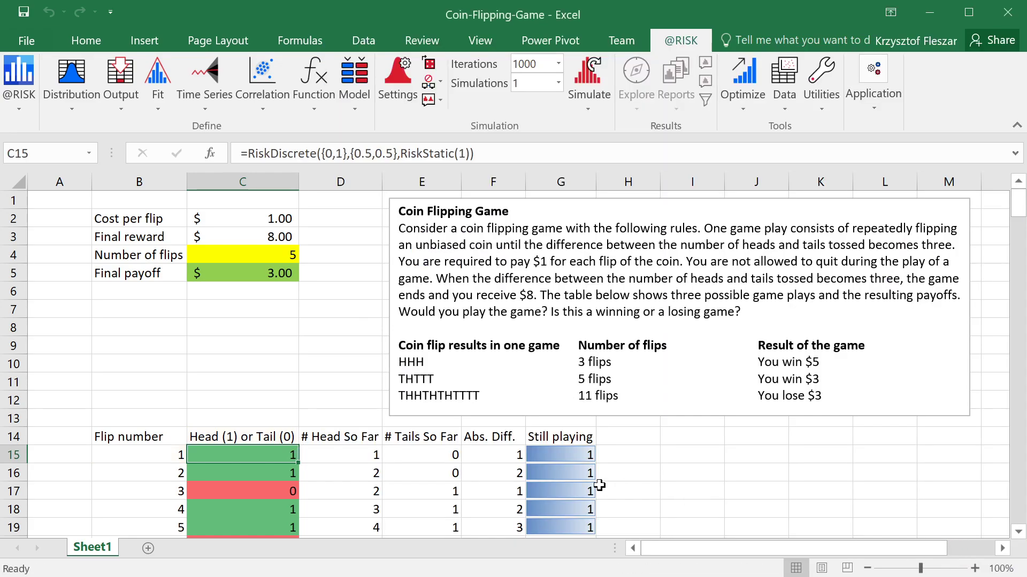
double_click(246, 455)
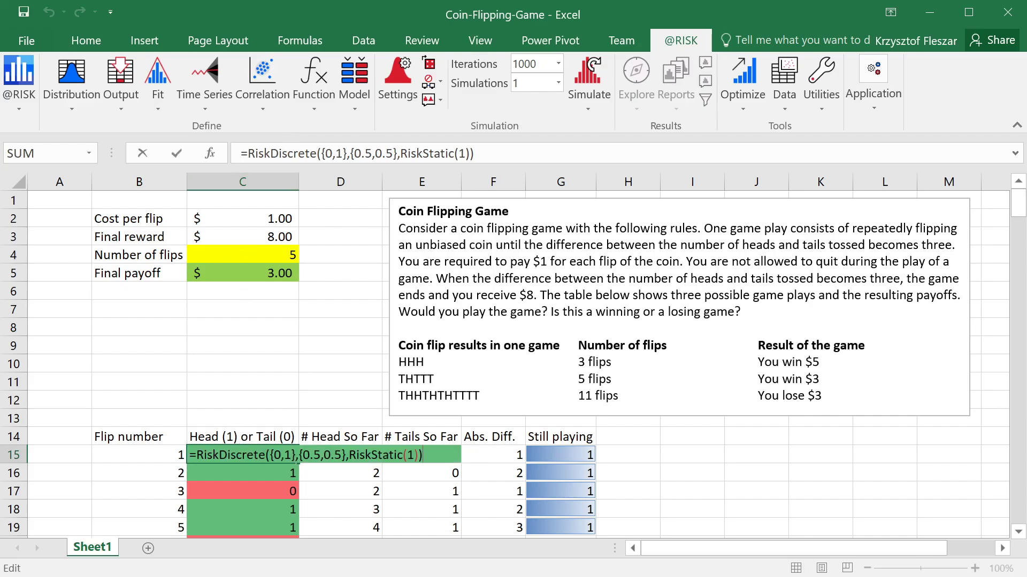
left_click_drag(347, 455, 414, 455)
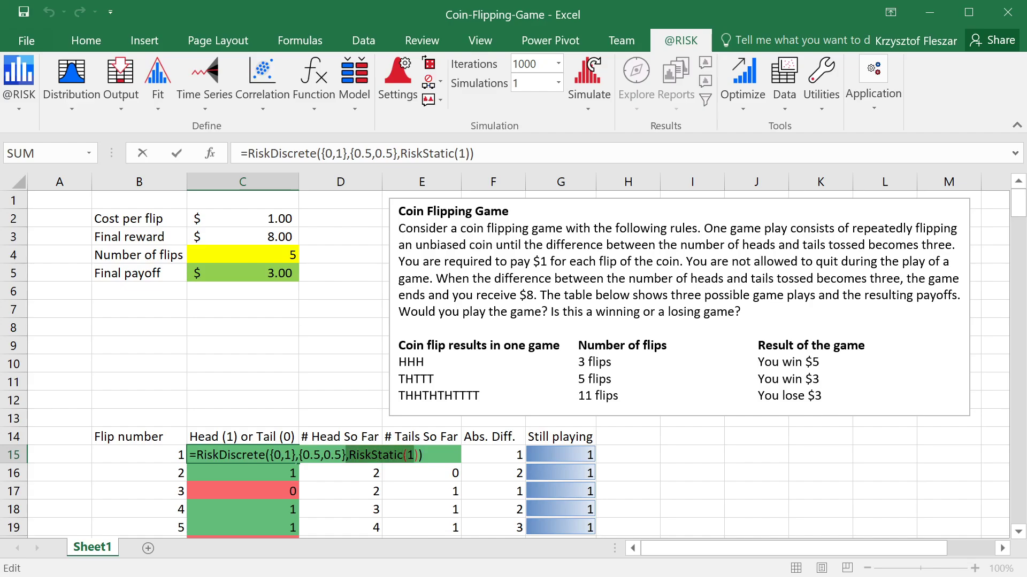
key("Delete")
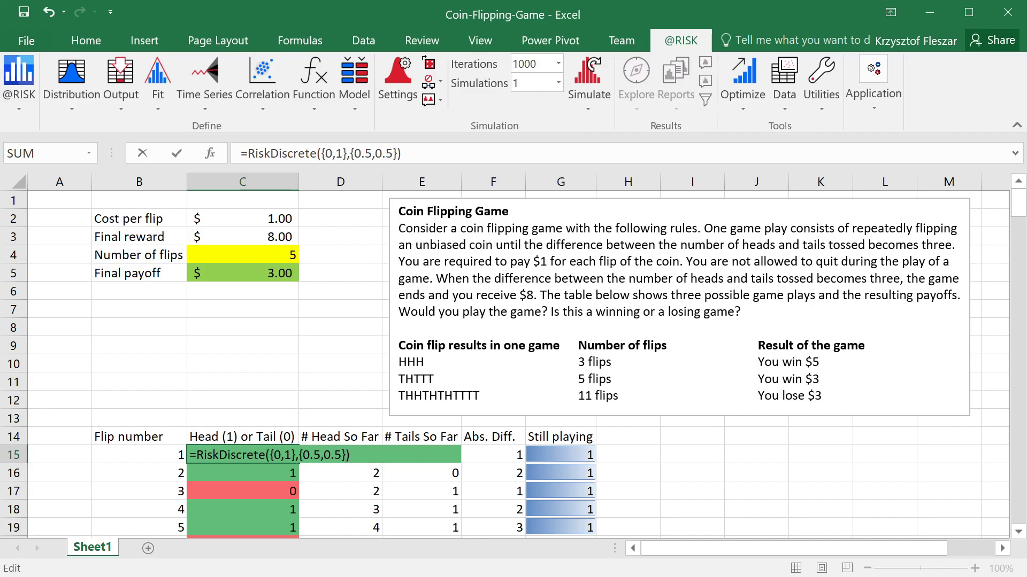
key("Return")
Step: Reopen C15's formula for editing to review the RiskDiscrete text
left_click(280, 454)
key("F2")
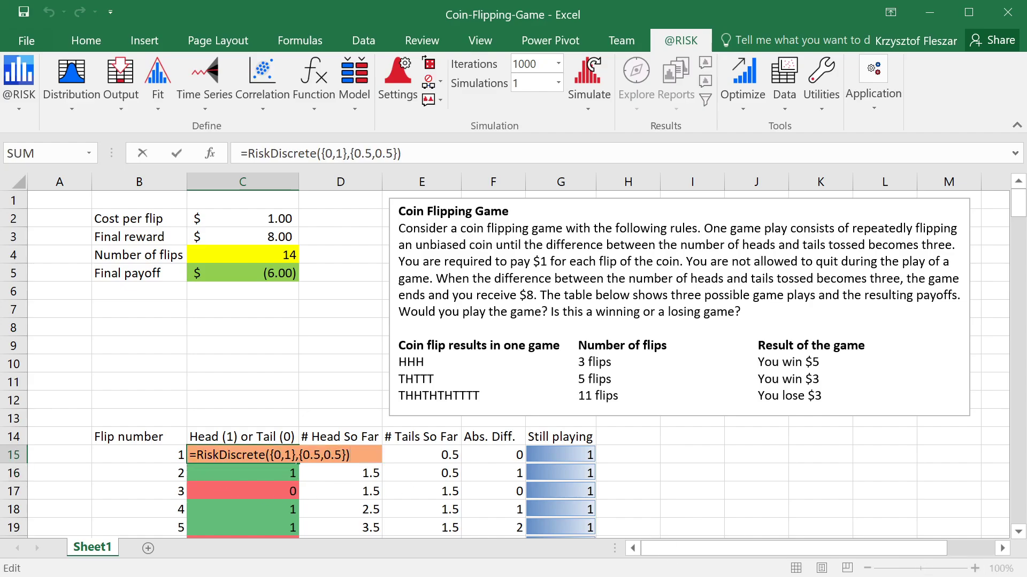
left_click_drag(196, 454, 350, 454)
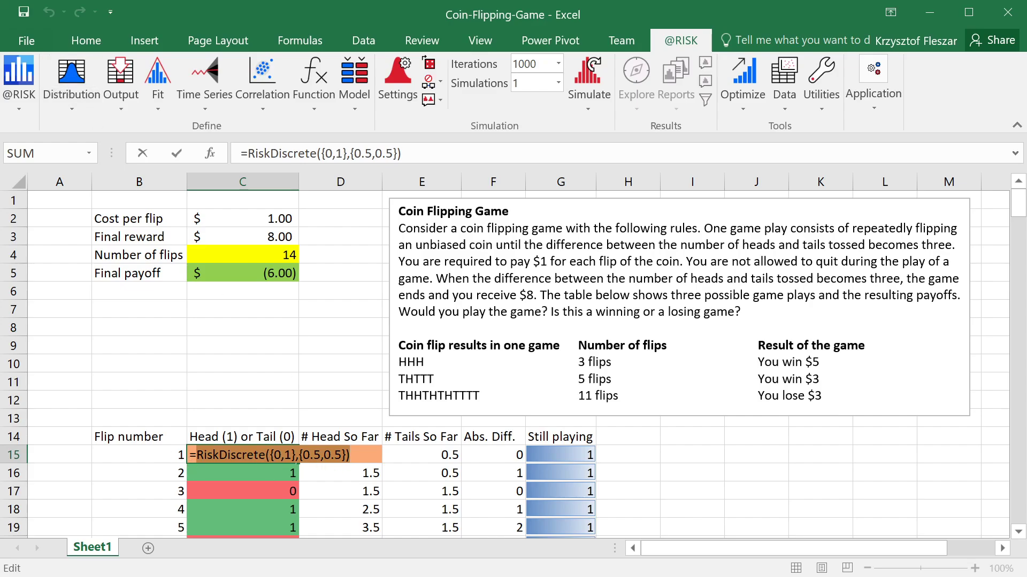
left_click(265, 455)
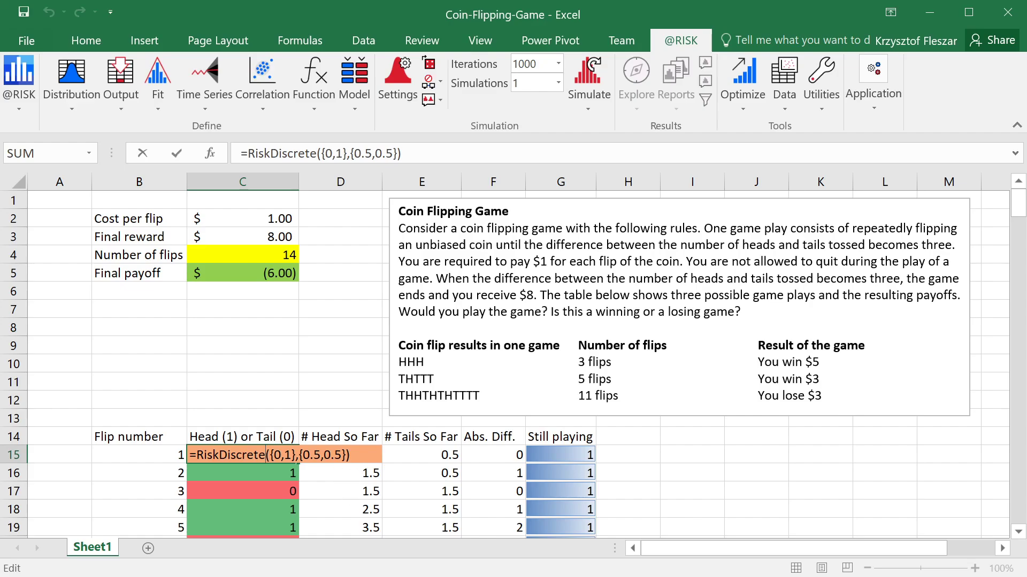
Step: Fill the 50/50 RiskDiscrete formula from C15 down the flip column
key("Escape")
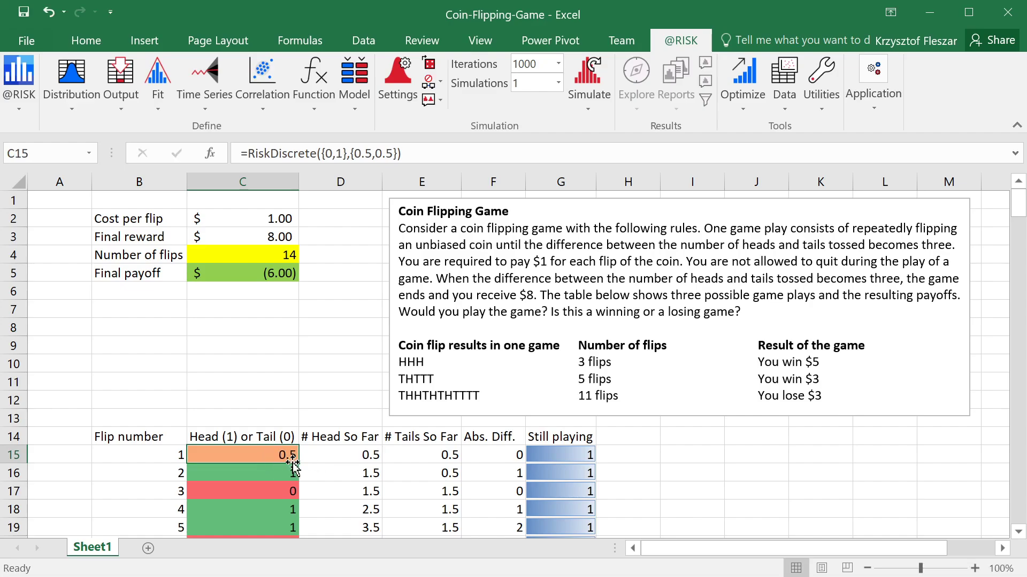
scroll(287, 508, "down", 1)
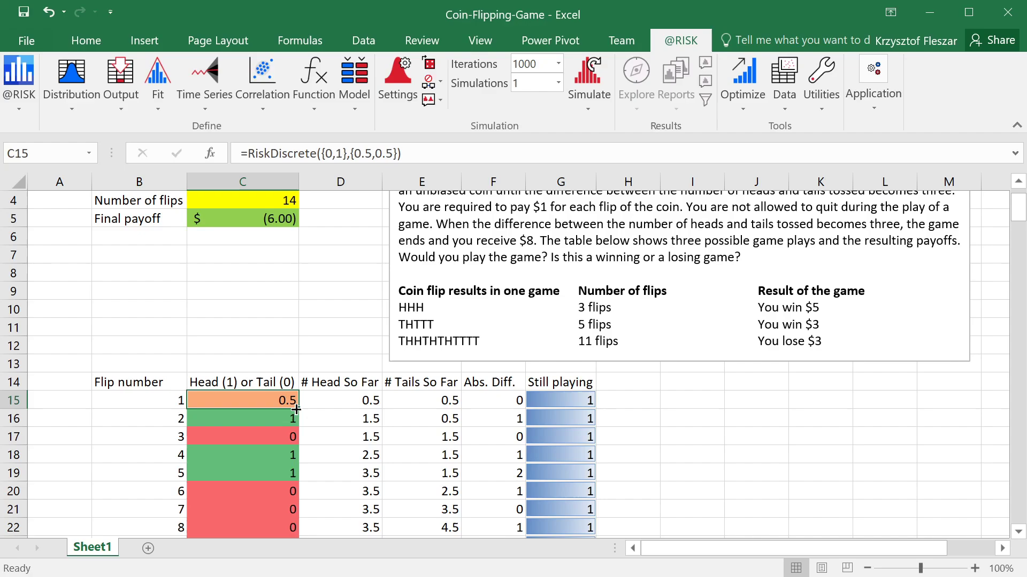
double_click(296, 409)
left_click(268, 437)
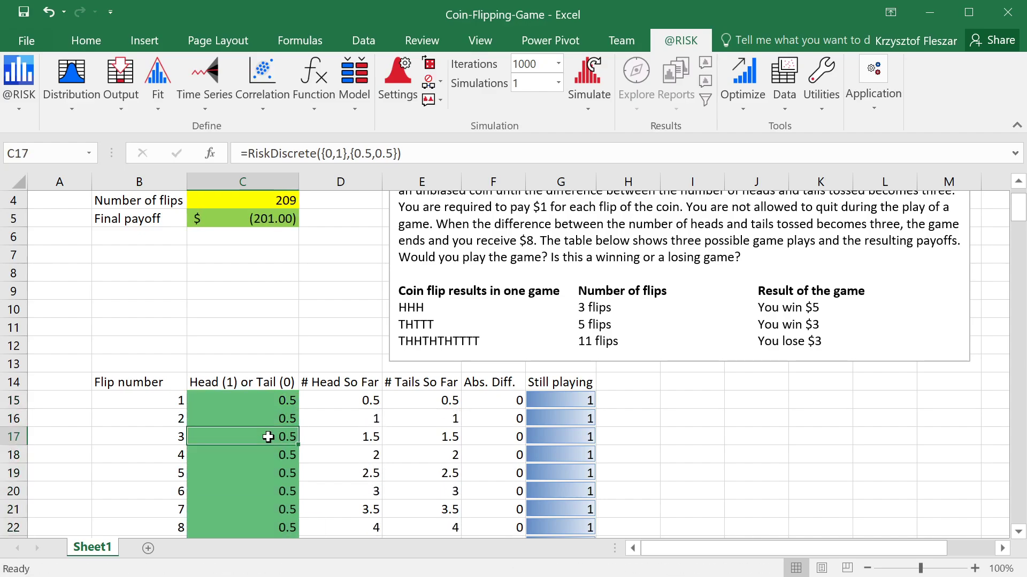
Step: Verify the copied flip formulas in C25 and C15 with F2
scroll(270, 460, "down", 2)
left_click(271, 473)
key("F2")
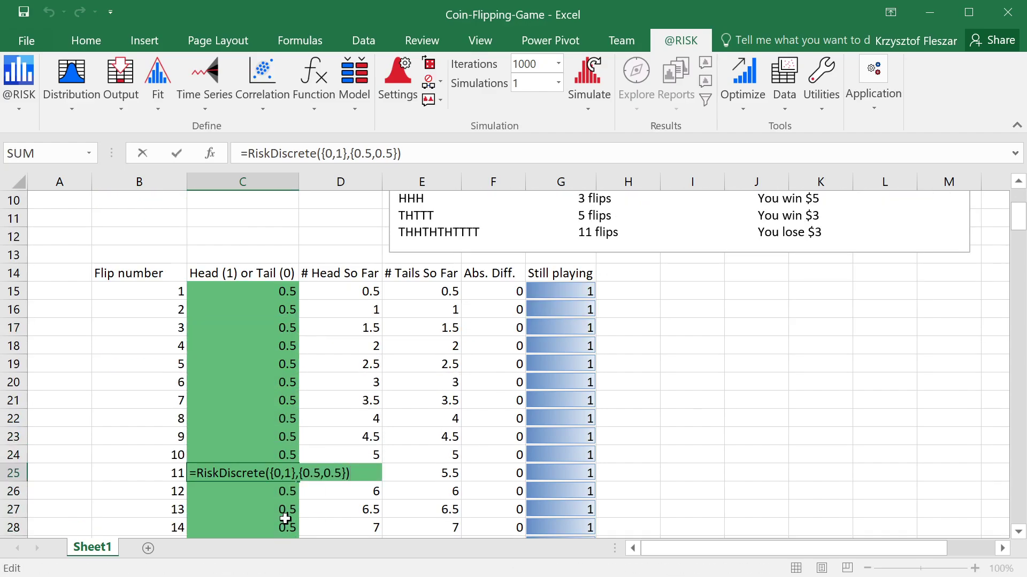
key("Escape")
left_click(252, 305)
left_click(262, 291)
scroll(297, 355, "up", 3)
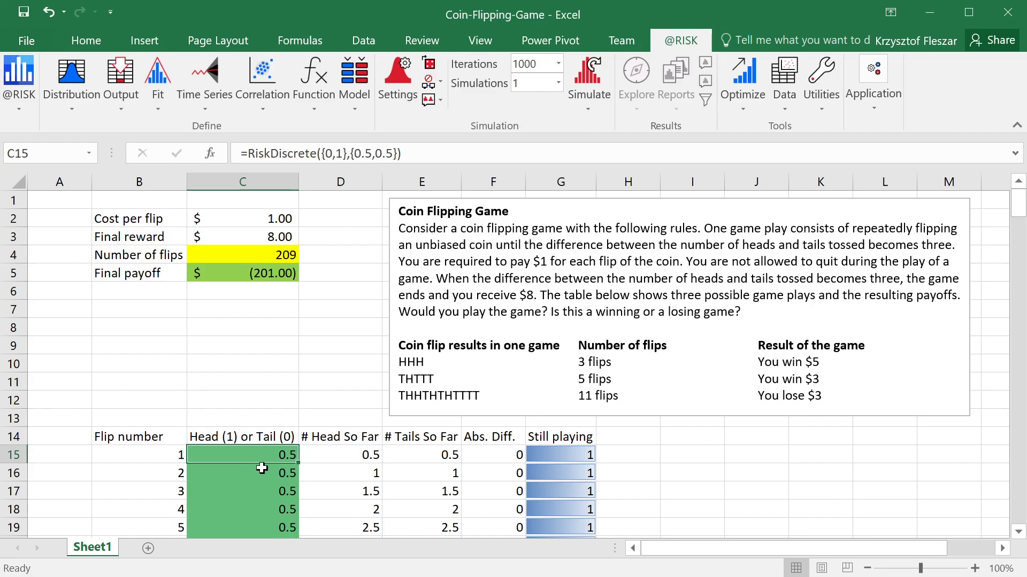
key("F2")
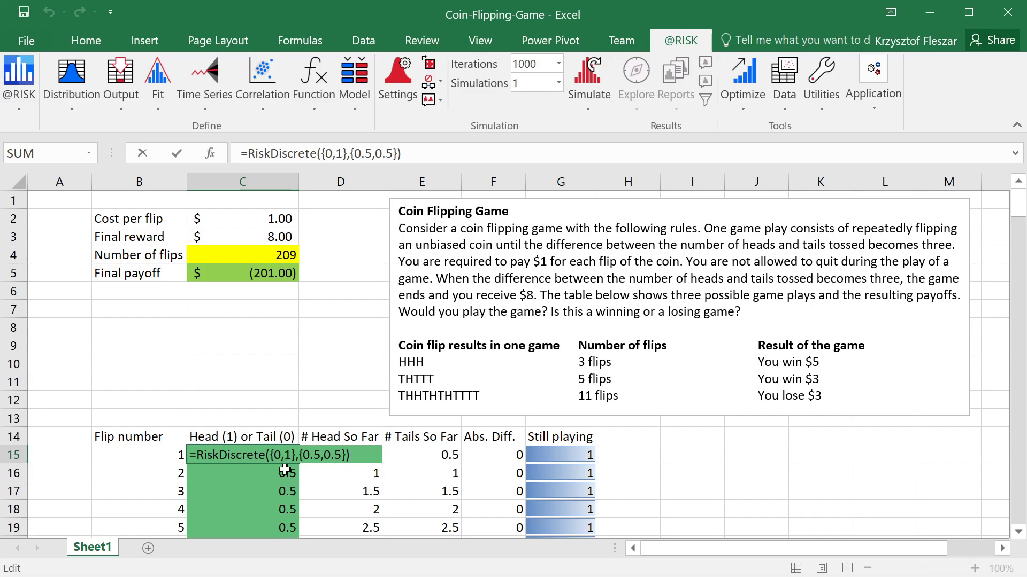
key("Escape")
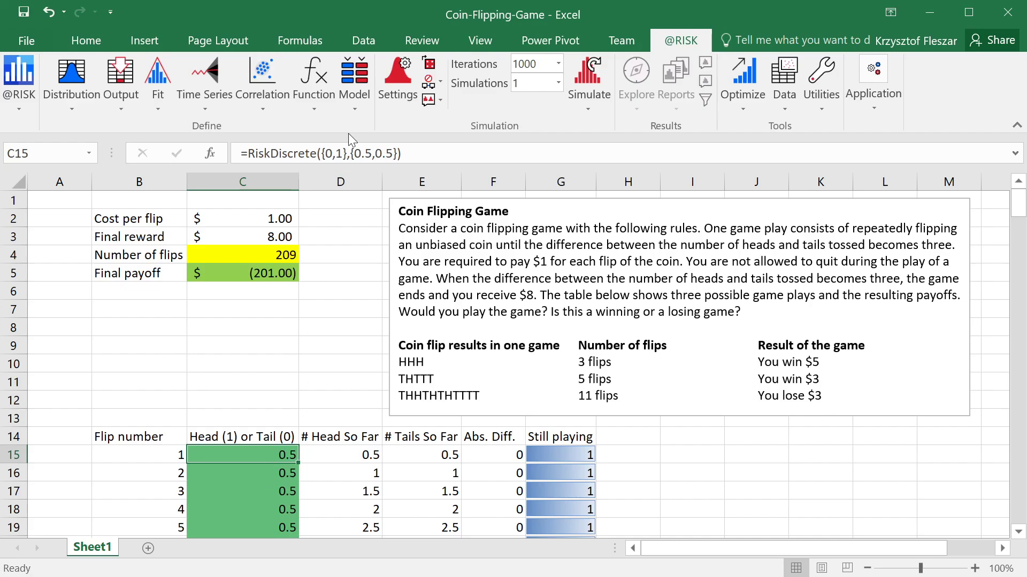
Step: Set Simulation Settings so distributions return Random Values (Monte Carlo)
left_click(401, 80)
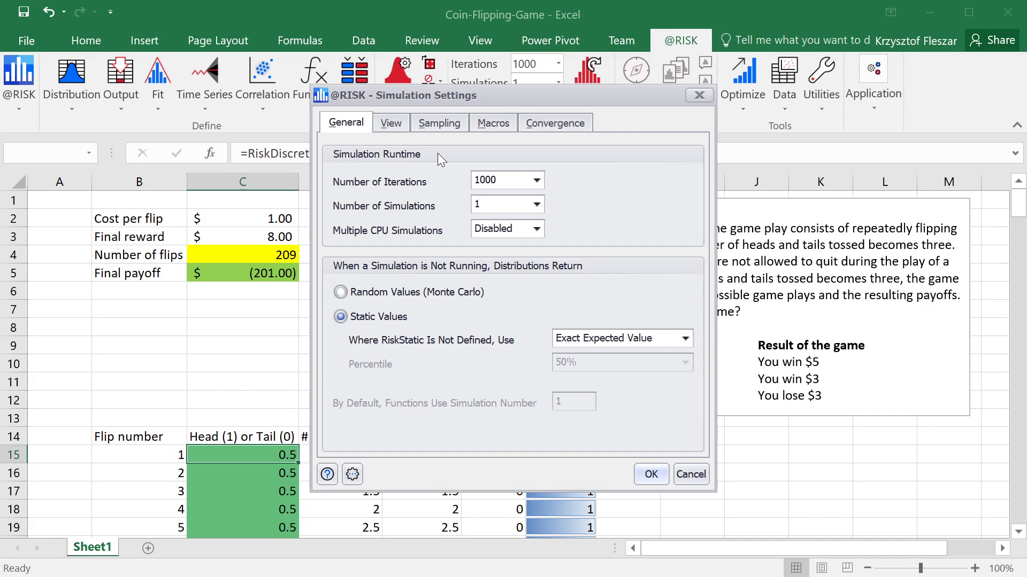
left_click(368, 297)
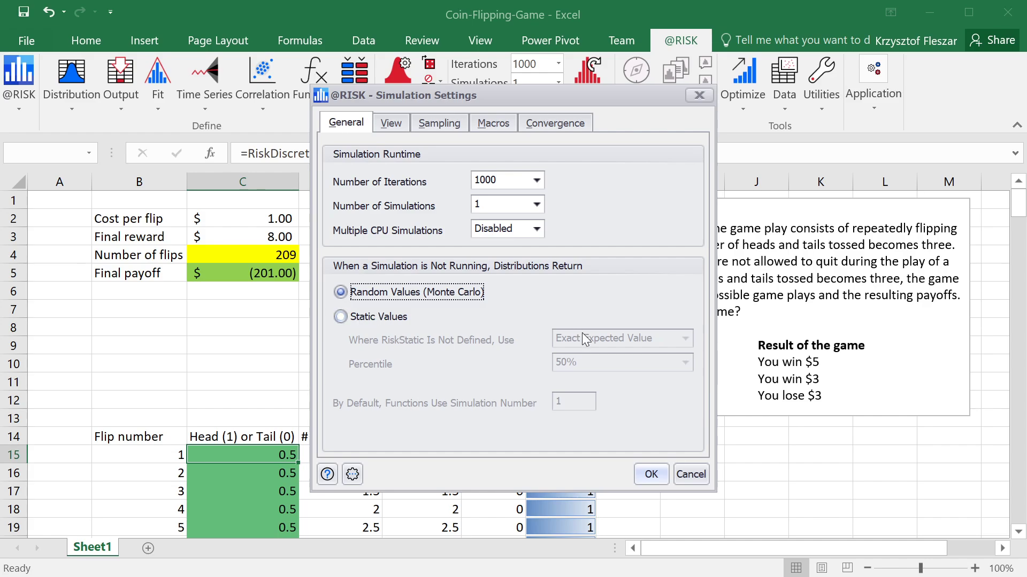
left_click(652, 475)
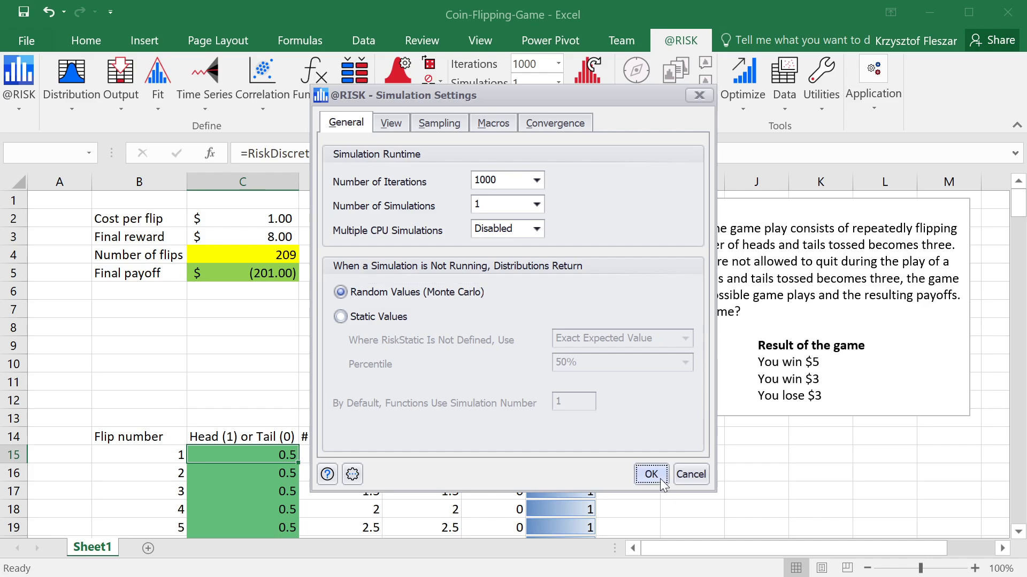
left_click(291, 470)
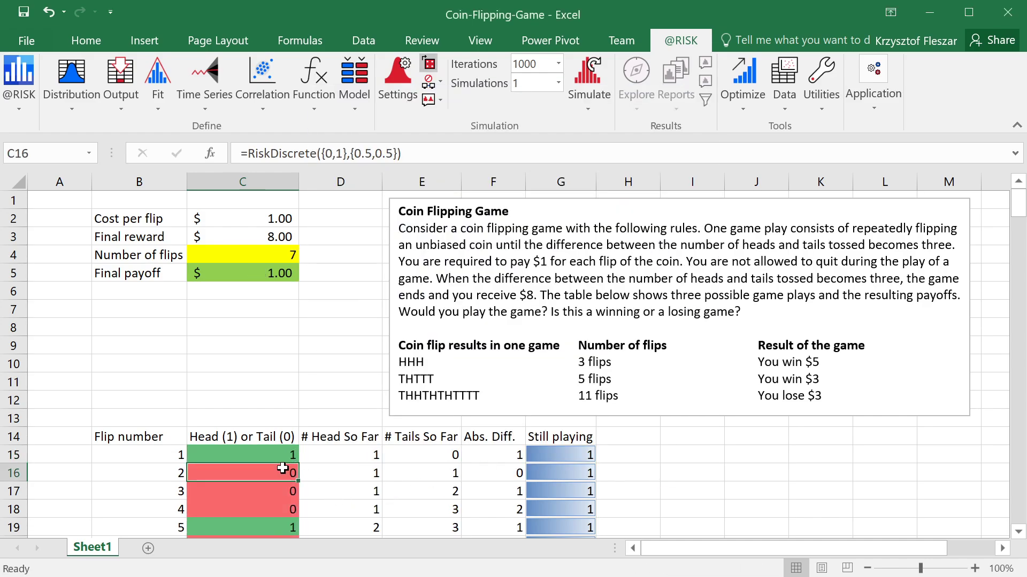
scroll(289, 460, "down", 2)
left_click(271, 345)
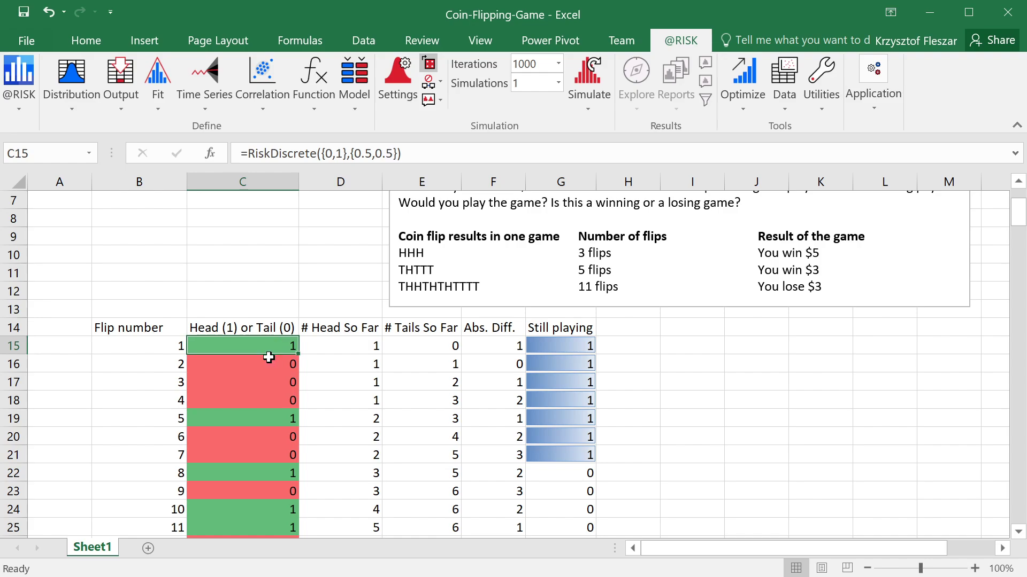
left_click(263, 362)
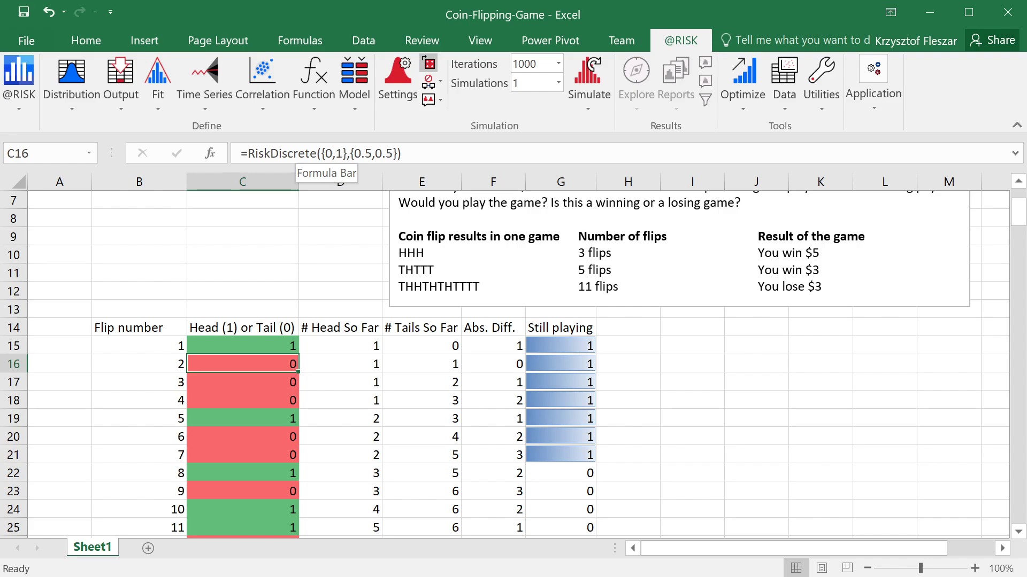
left_click(259, 415)
left_click_drag(262, 346, 275, 472)
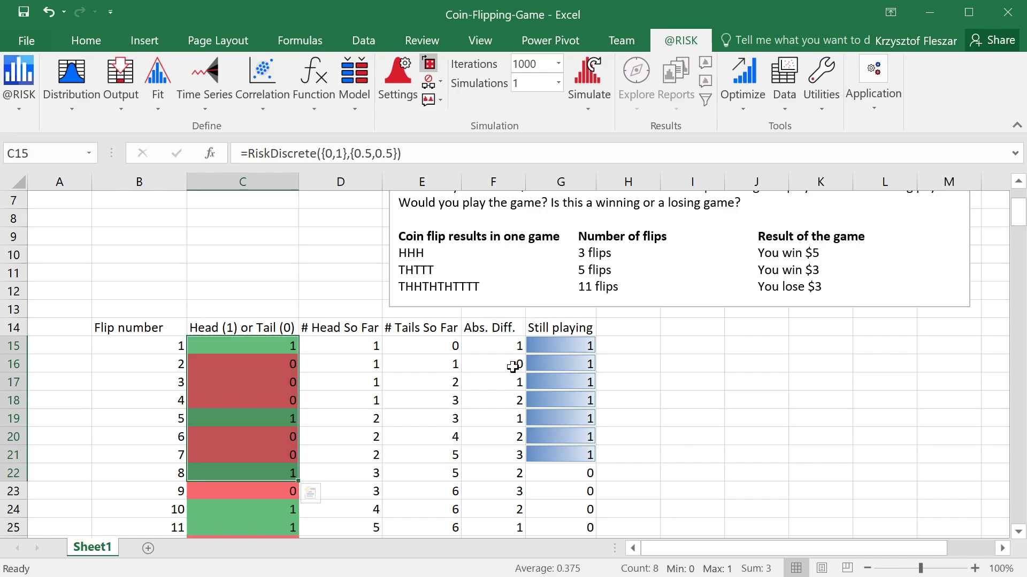
left_click_drag(571, 346, 577, 449)
scroll(577, 449, "up", 2)
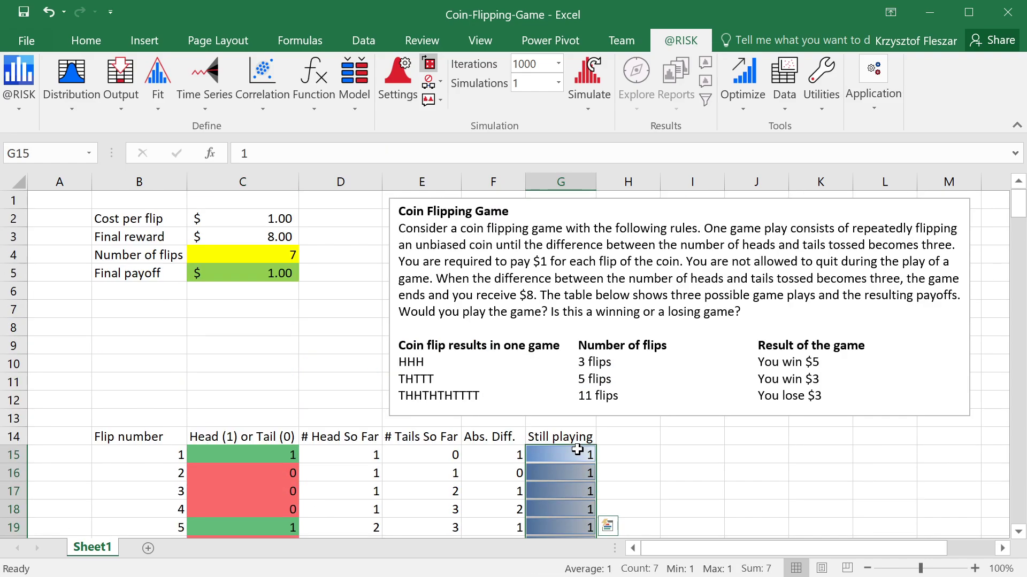
left_click(268, 272)
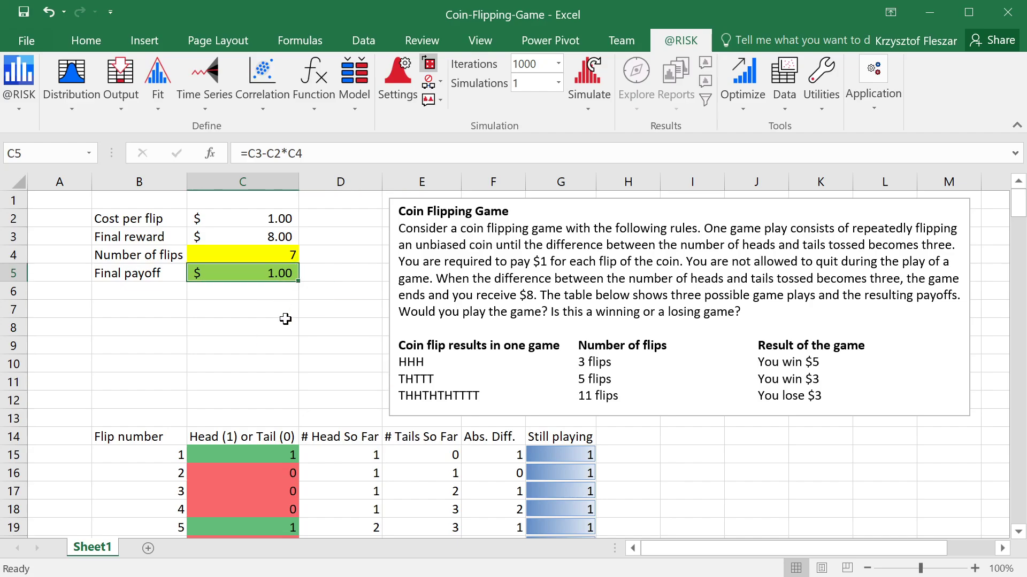
left_click(269, 255)
scroll(287, 474, "down", 1)
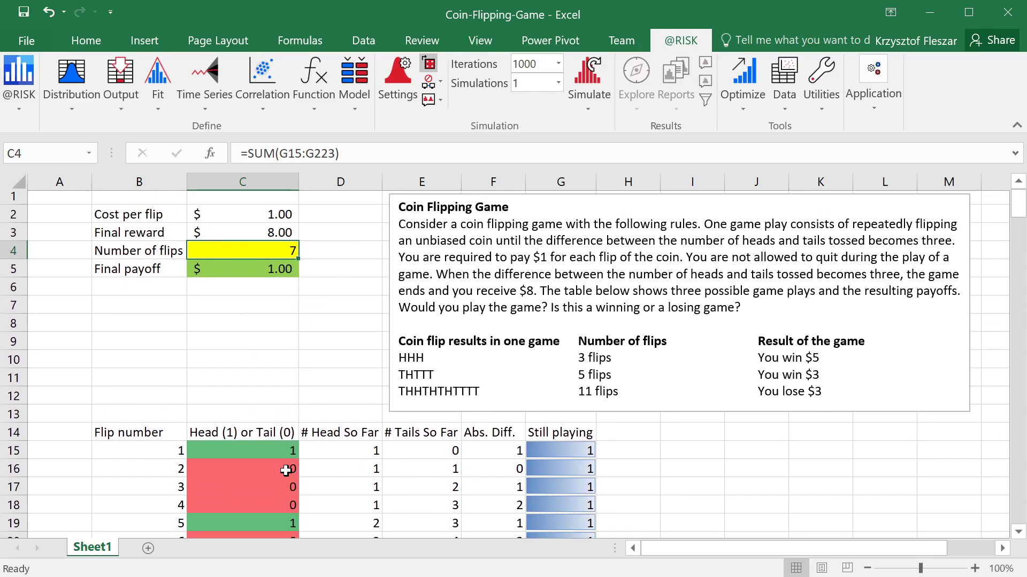
scroll(286, 467, "up", 1)
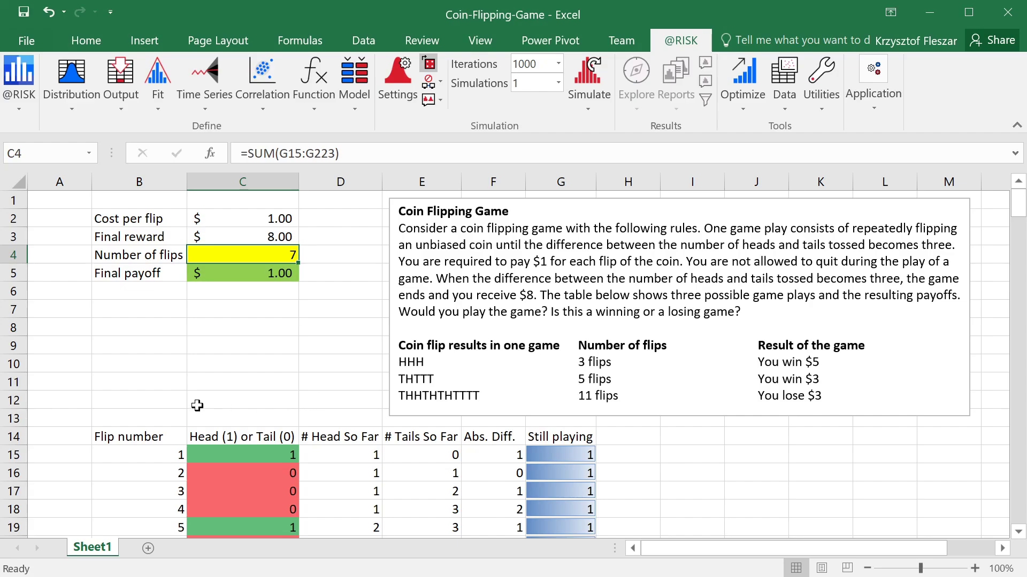
Step: Recalculate with F9 and check the new flips and the final payoff in C5
key("F9")
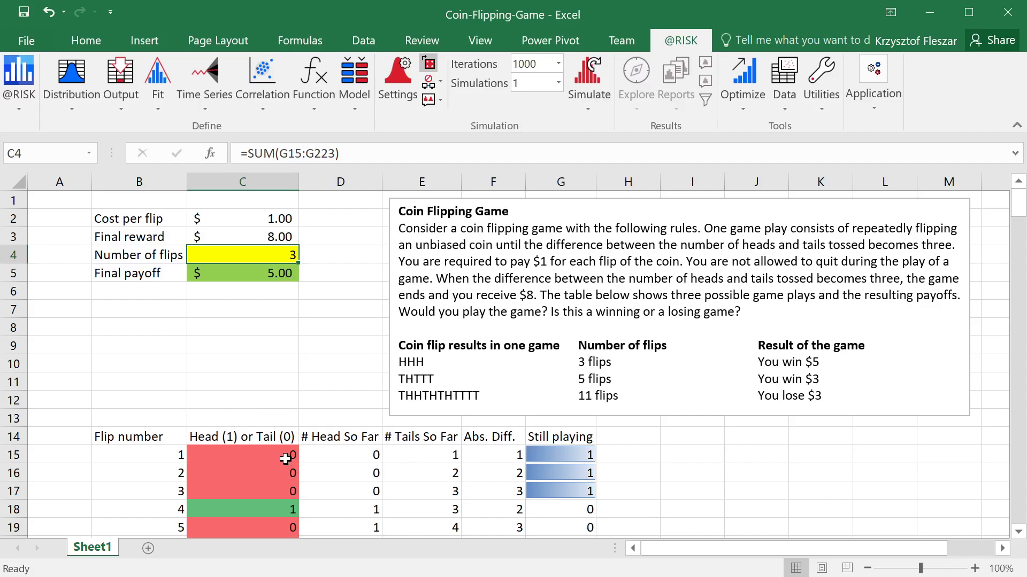
left_click_drag(287, 458, 282, 489)
left_click(264, 328)
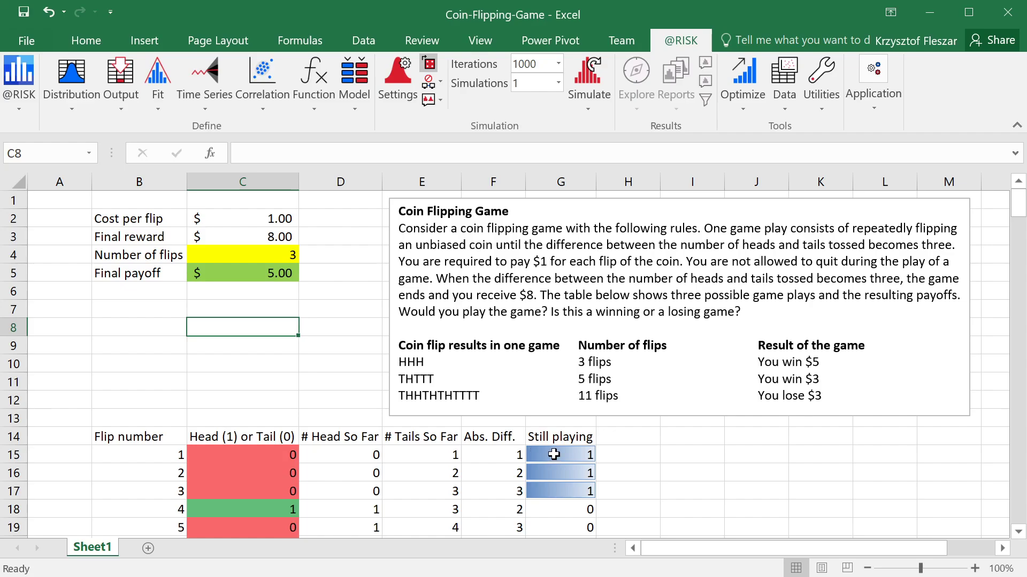
left_click(270, 273)
left_click(270, 327)
Step: Recalculate again and review the 9-flip game, its still-playing flags and $(1.00) payoff
key("F9")
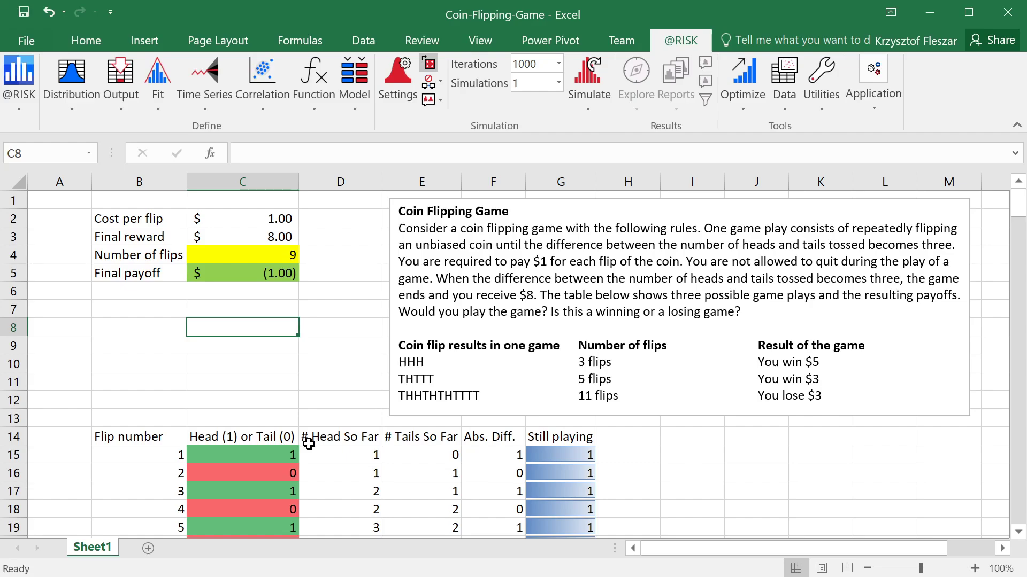
scroll(291, 432, "down", 1)
left_click(278, 399)
left_click(277, 419)
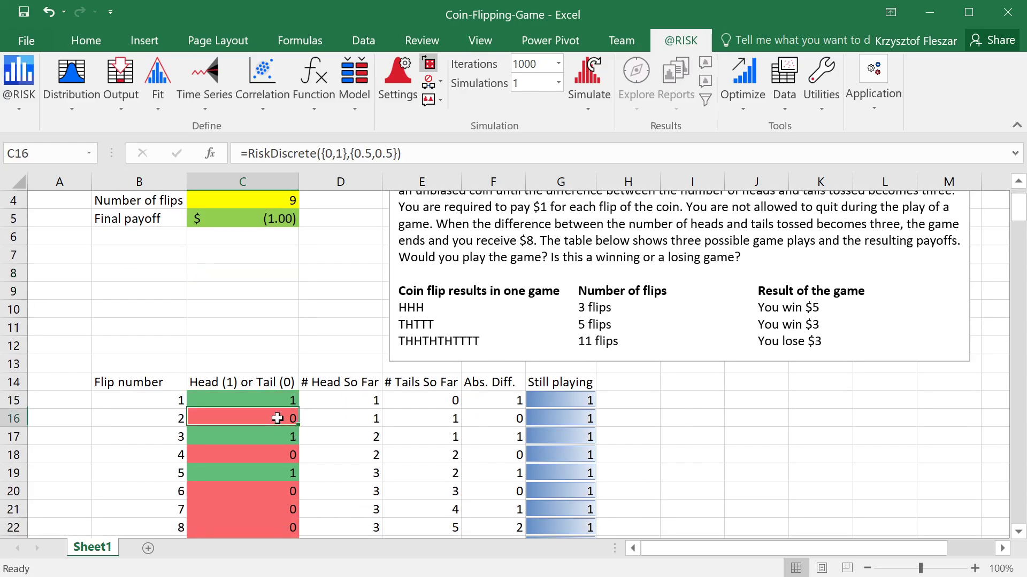
scroll(276, 462, "down", 2)
left_click(263, 384)
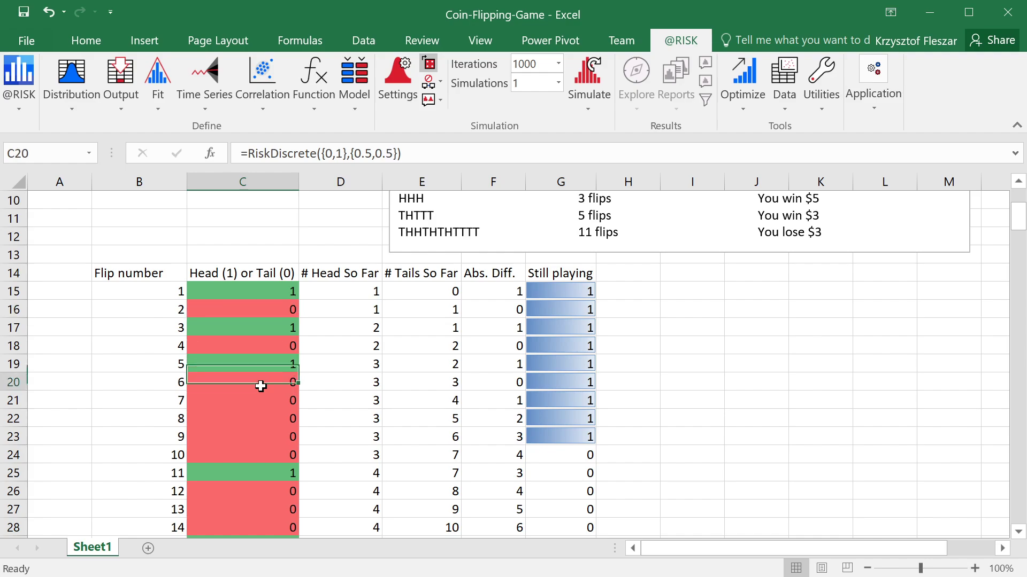
left_click_drag(271, 400, 272, 436)
left_click(546, 436)
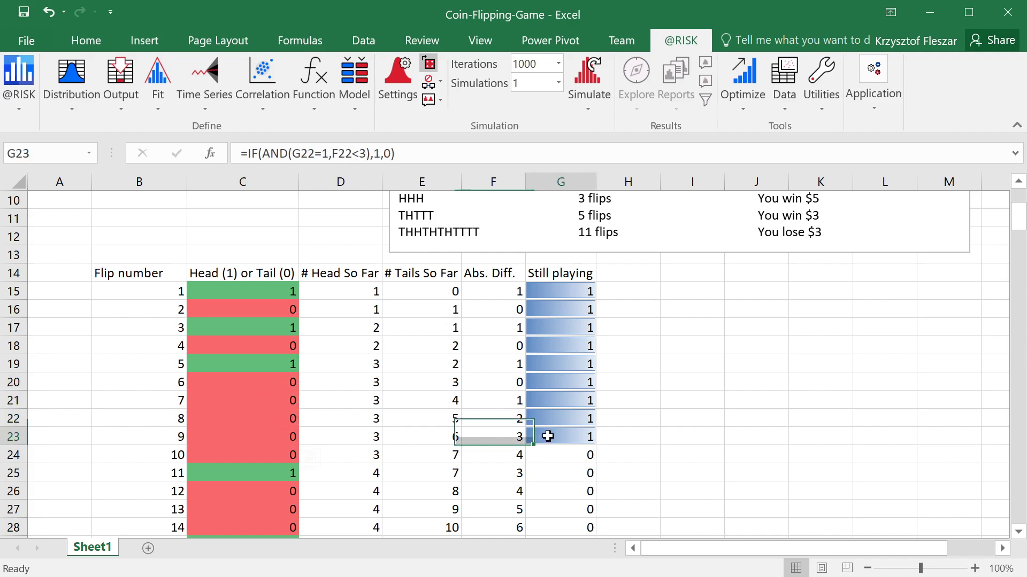
scroll(292, 417, "up", 1)
scroll(292, 417, "up", 3)
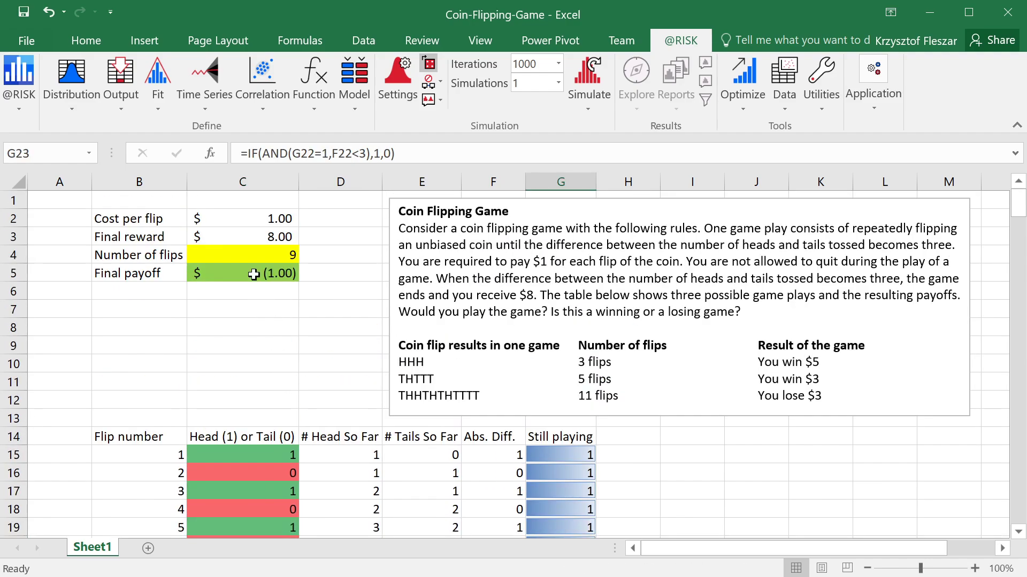
left_click(265, 272)
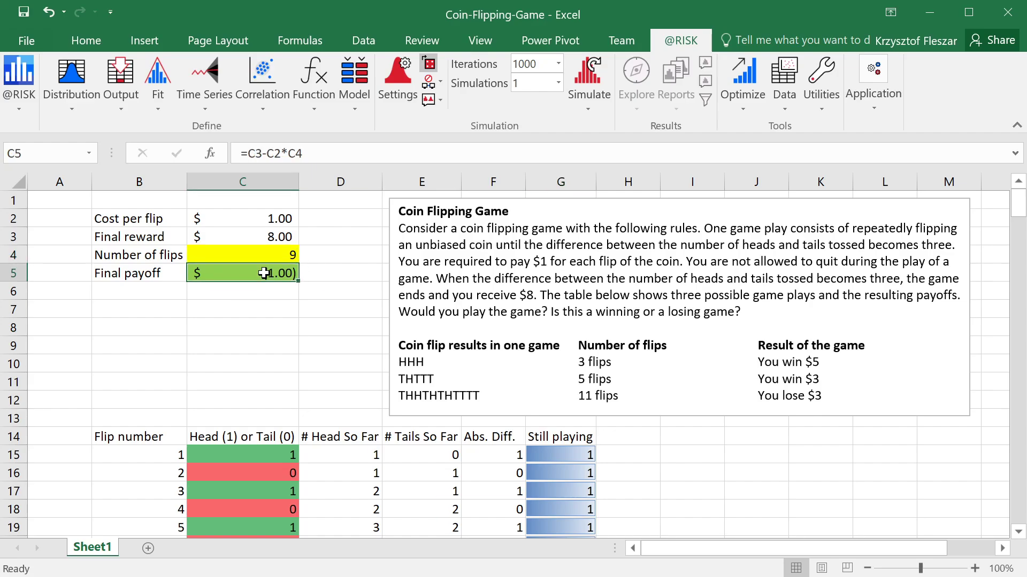
left_click(58, 206)
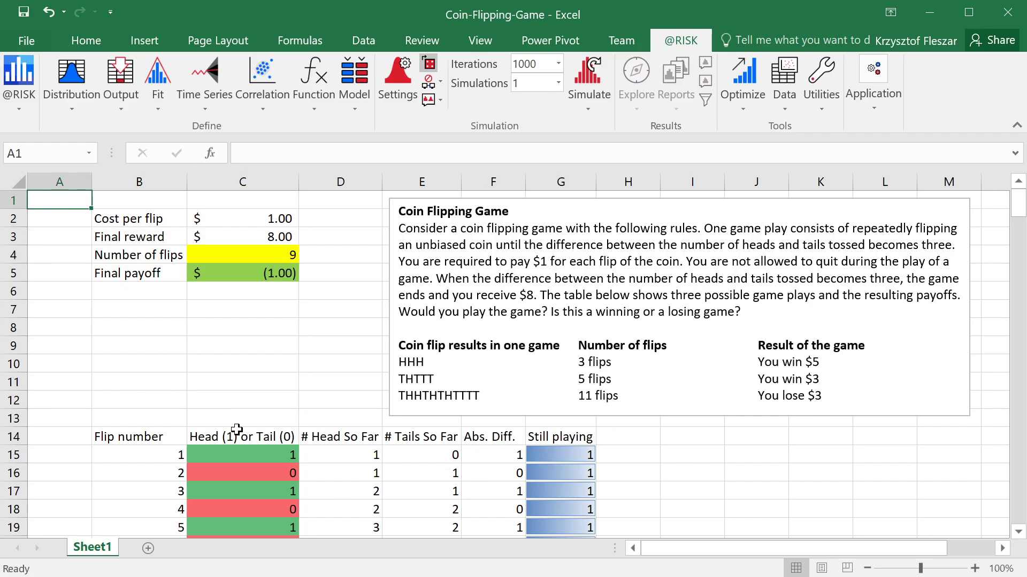
left_click(240, 276)
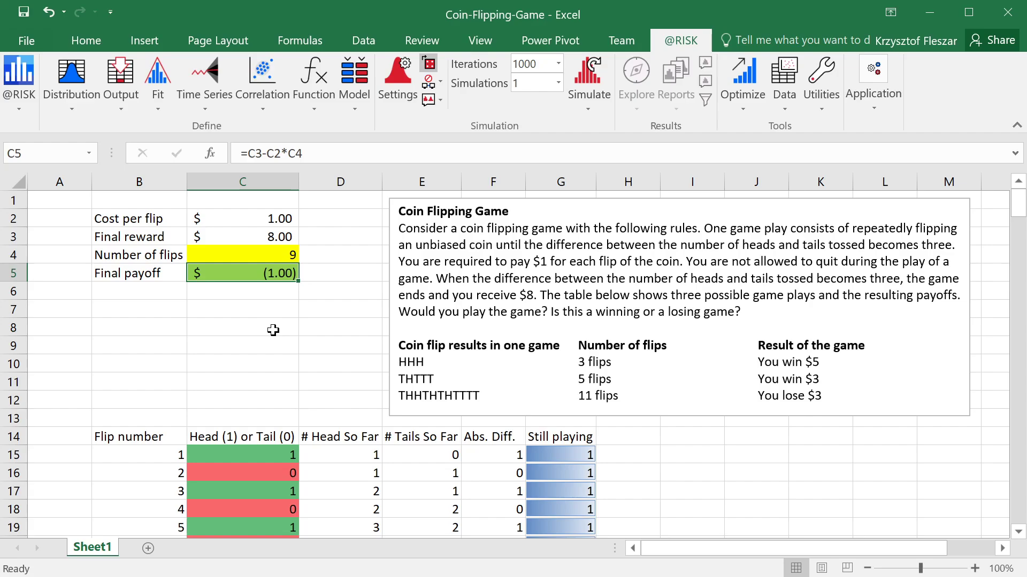
left_click(71, 202)
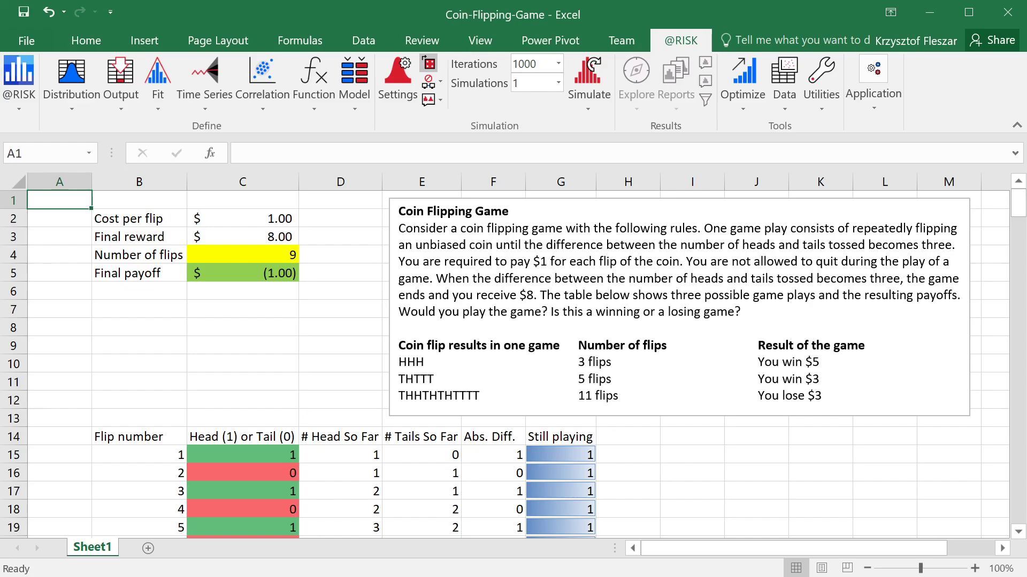
left_click(524, 85)
left_click(530, 64)
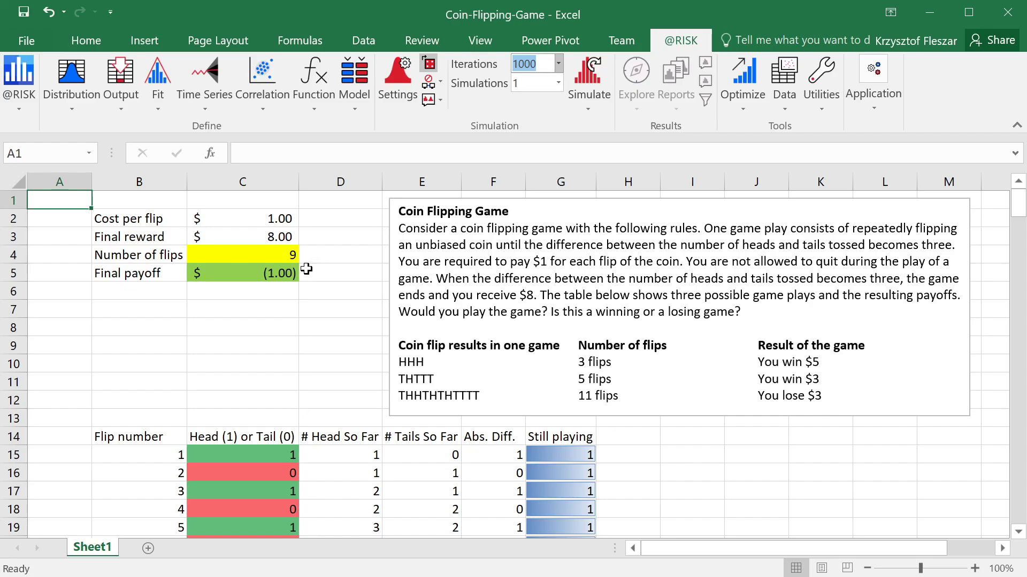
left_click(73, 199)
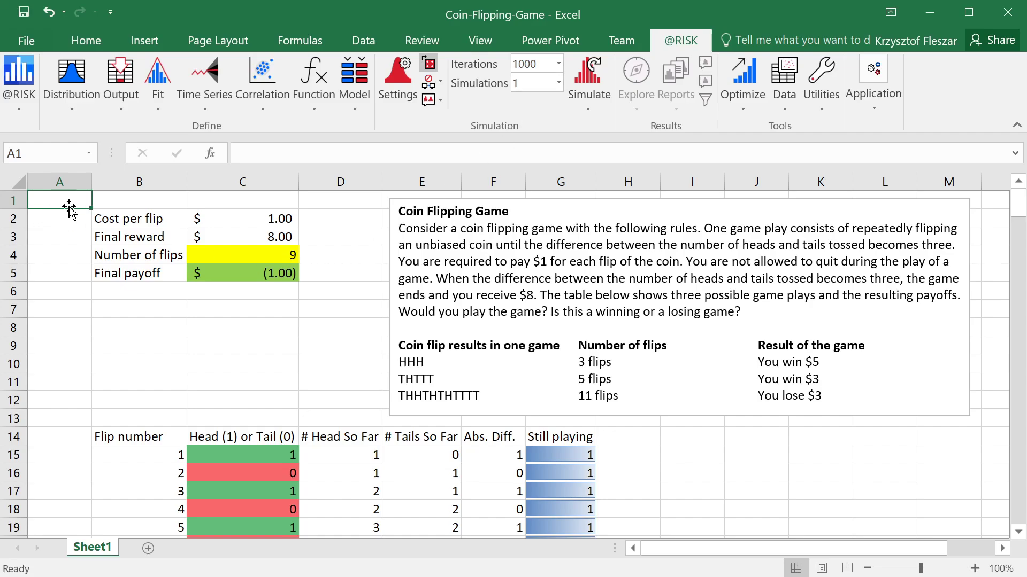